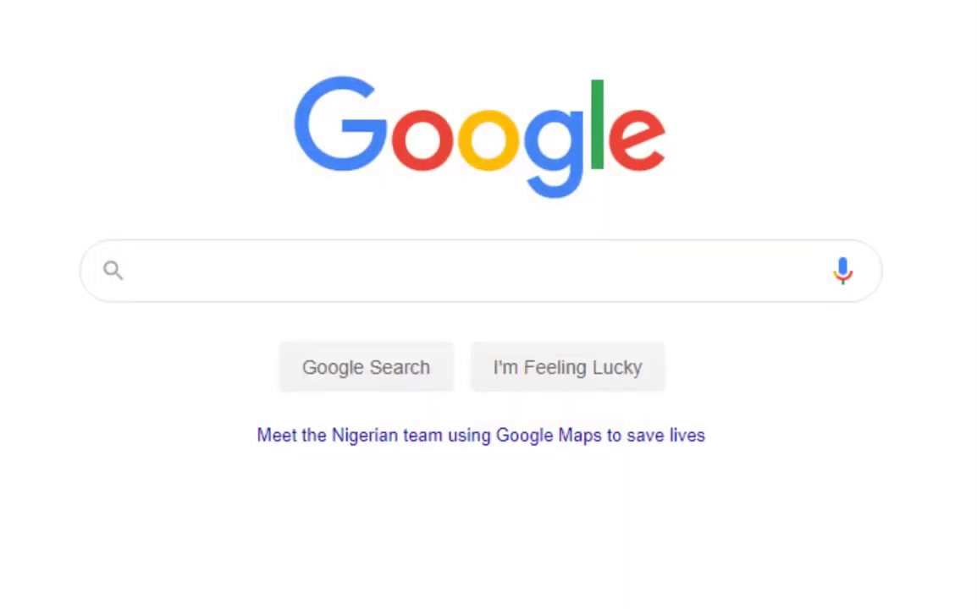
- Search the web for "ta instruments software" and open the TA Instruments Software Downloads page
{"action": "left_click", "coordinate": [259, 277]}
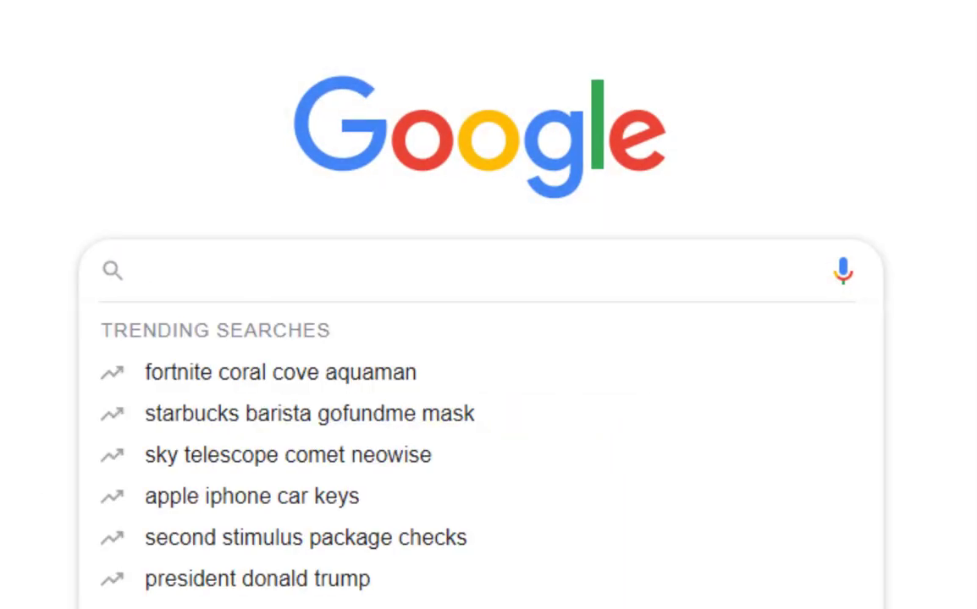
{"action": "type", "text": "ta instruments"}
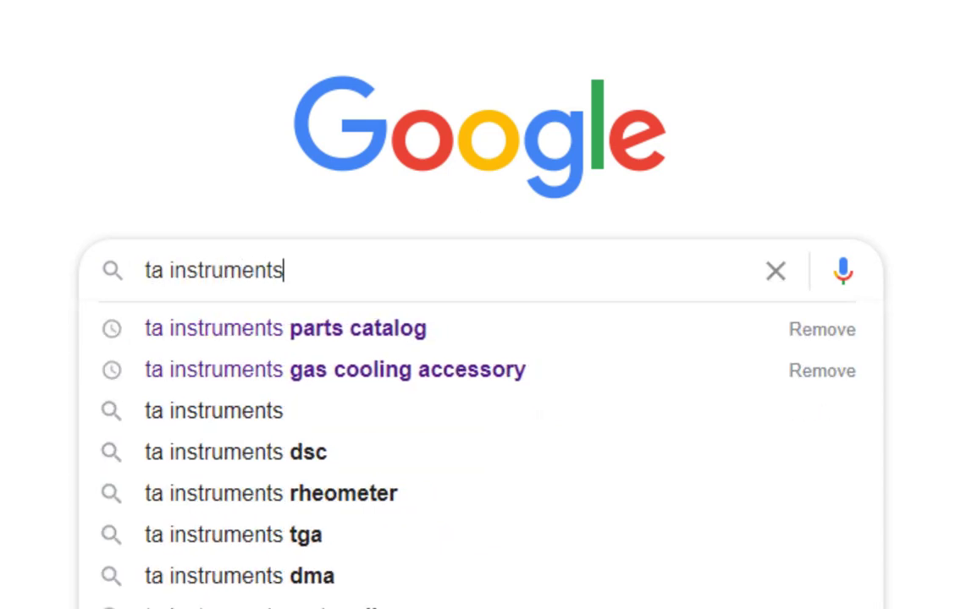
{"action": "type", "text": " software"}
{"action": "key", "text": "Return"}
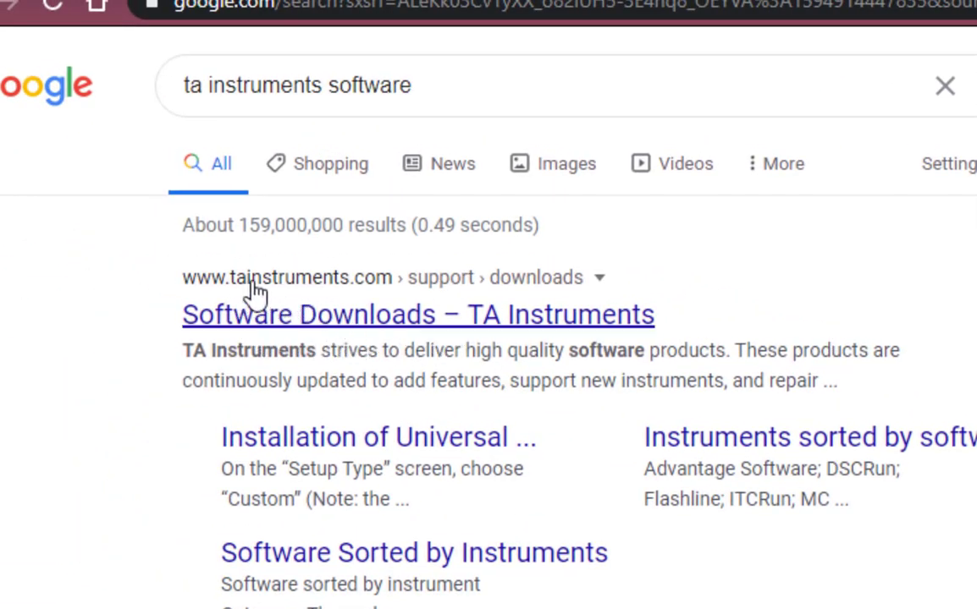
{"action": "left_click", "coordinate": [435, 325]}
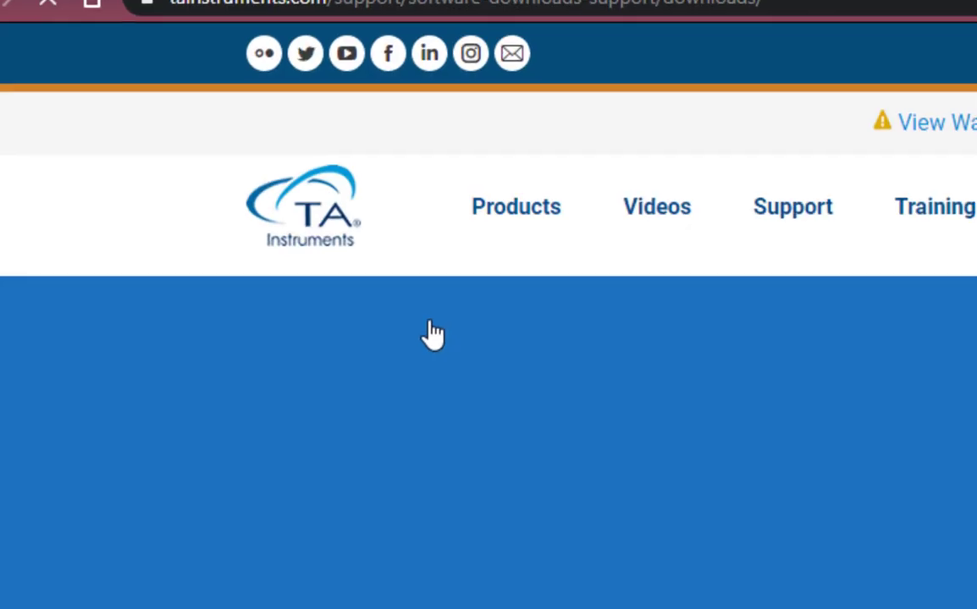
- Download the Advantage/UA Software from the TA Instruments software list
{"action": "scroll", "coordinate": [188, 69], "scroll_direction": "down", "scroll_amount": 5}
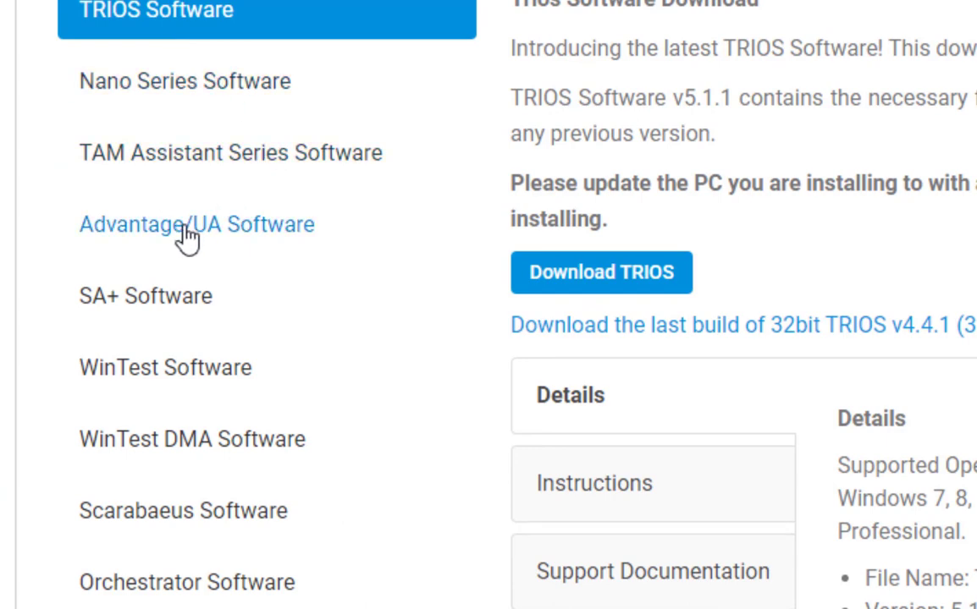
{"action": "left_click", "coordinate": [184, 226]}
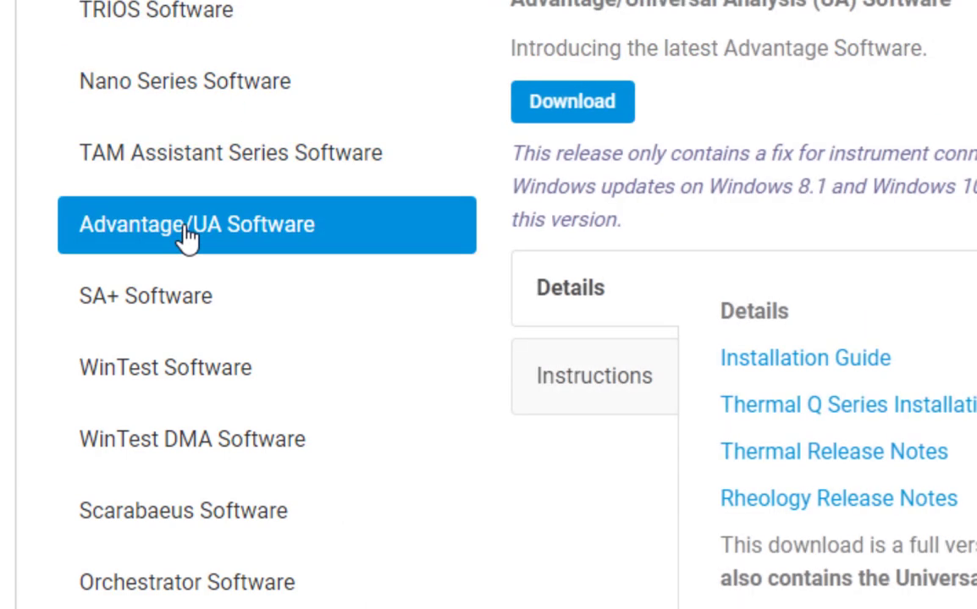
{"action": "left_click", "coordinate": [567, 111]}
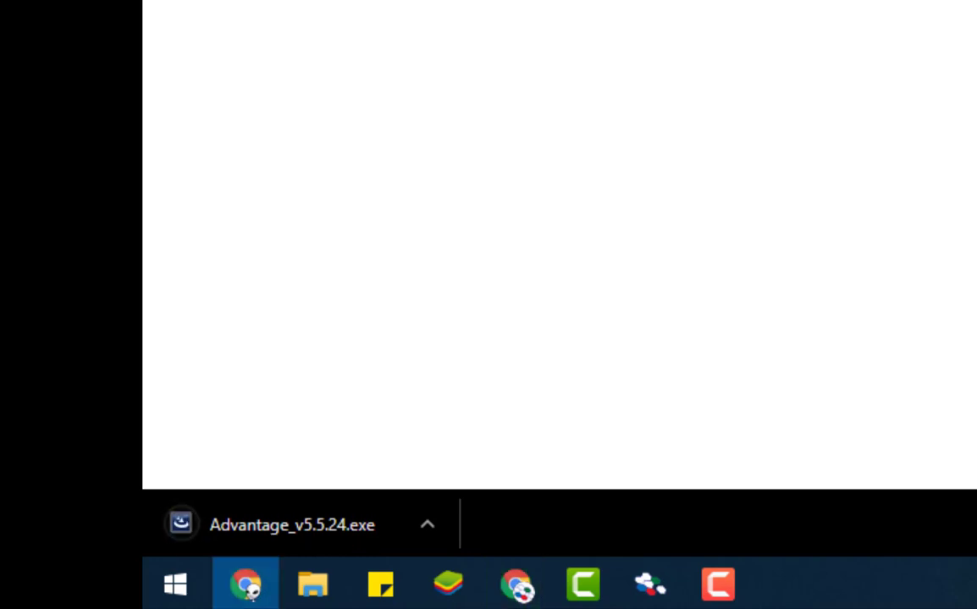
- Run the downloaded Advantage_v5.5.24.exe and install the required Microsoft Visual C++ 2005 SP1 package, continuing to the license agreement
{"action": "left_click", "coordinate": [323, 525]}
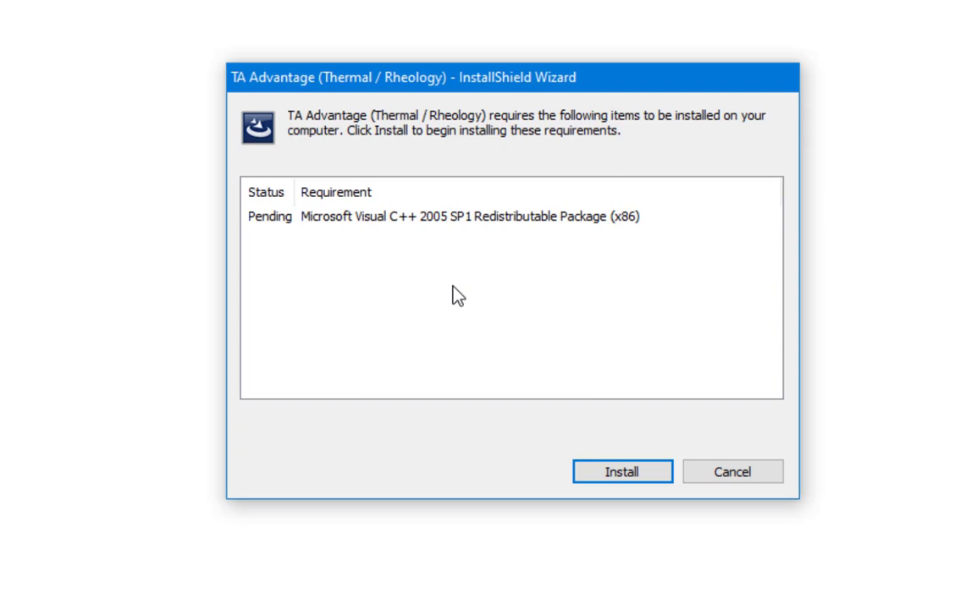
{"action": "left_click", "coordinate": [626, 475]}
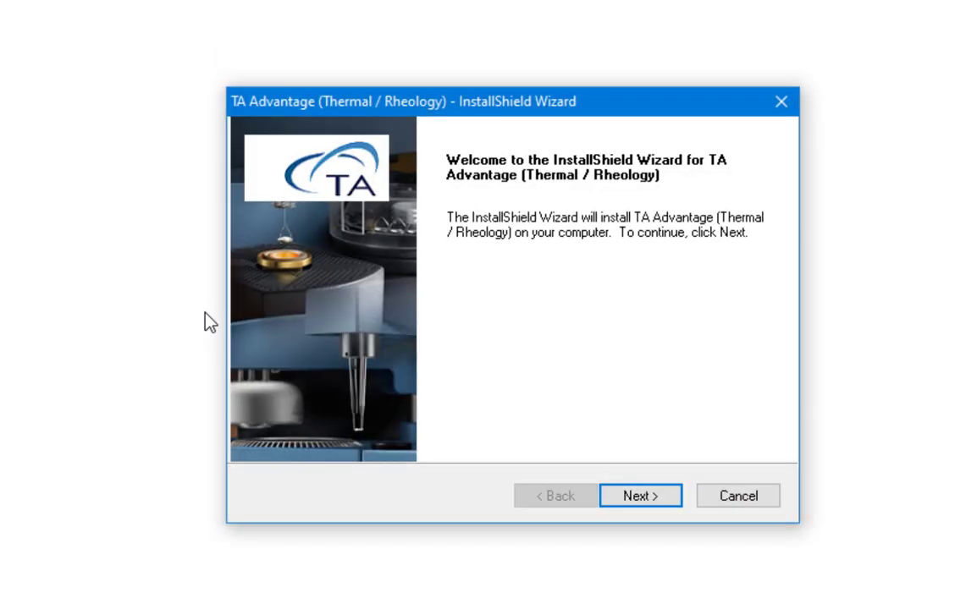
{"action": "left_click", "coordinate": [628, 500]}
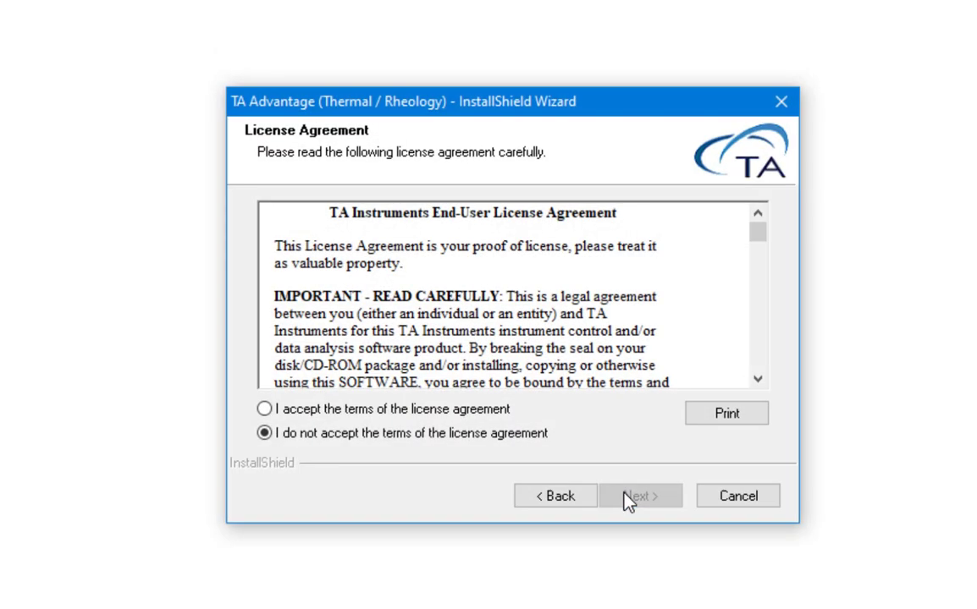
- Accept the license agreement and set the user name to AMSEC, keeping the installation for all users
{"action": "left_click", "coordinate": [430, 413]}
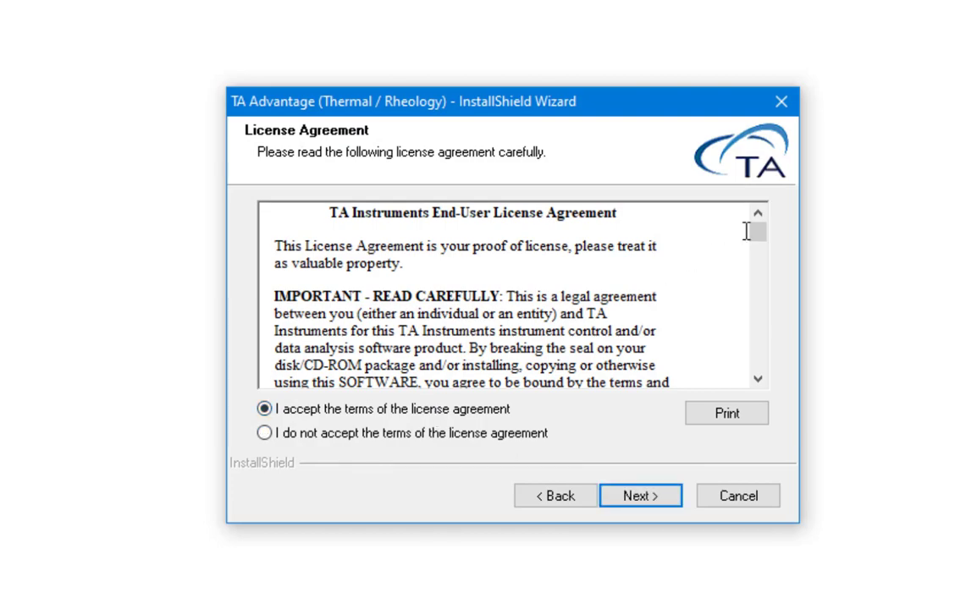
{"action": "scroll", "coordinate": [765, 266], "scroll_direction": "down", "scroll_amount": 2}
{"action": "left_click_drag", "start_coordinate": [761, 258], "coordinate": [758, 378]}
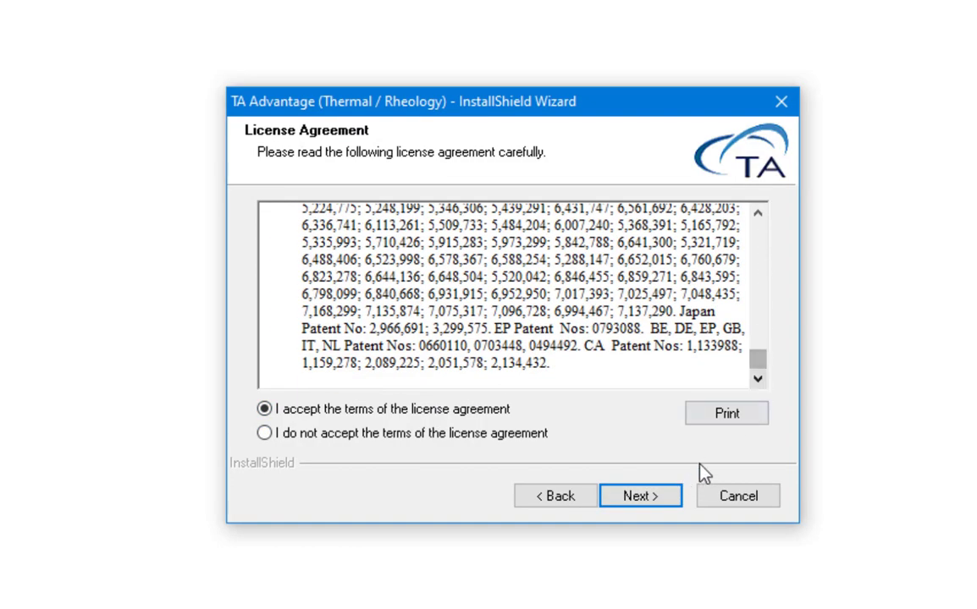
{"action": "left_click", "coordinate": [649, 499]}
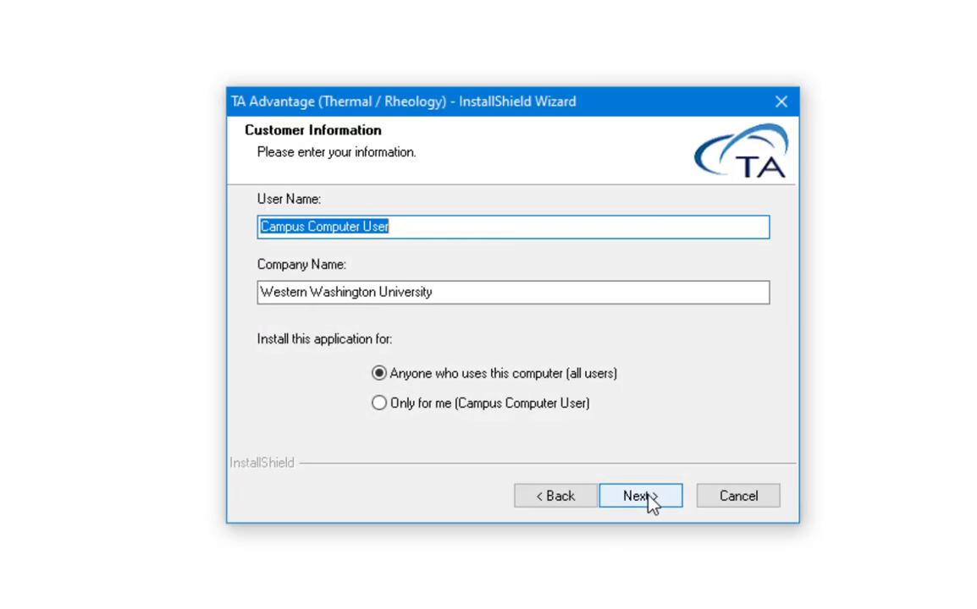
{"action": "type", "text": "AMSEC"}
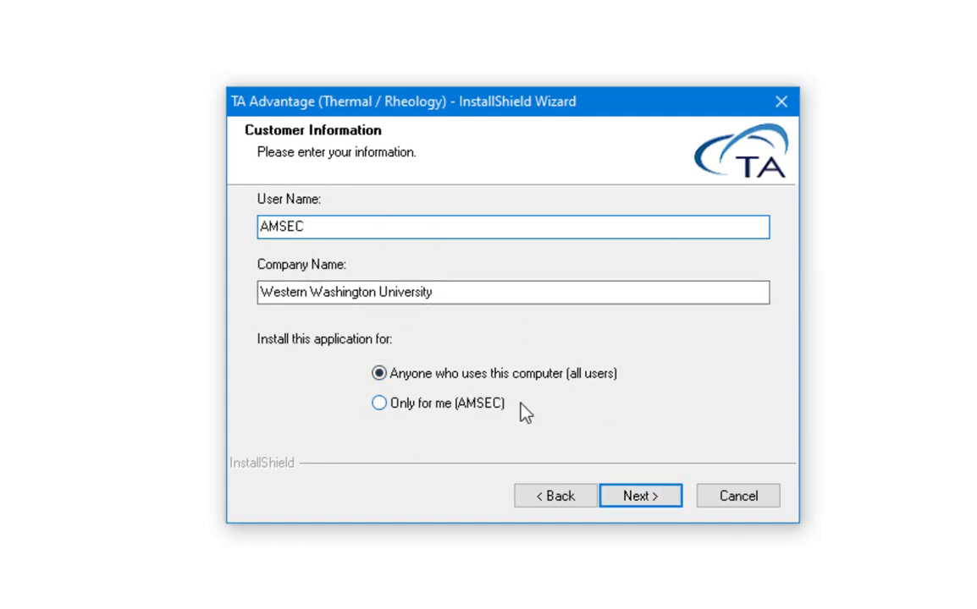
{"action": "left_click", "coordinate": [632, 499]}
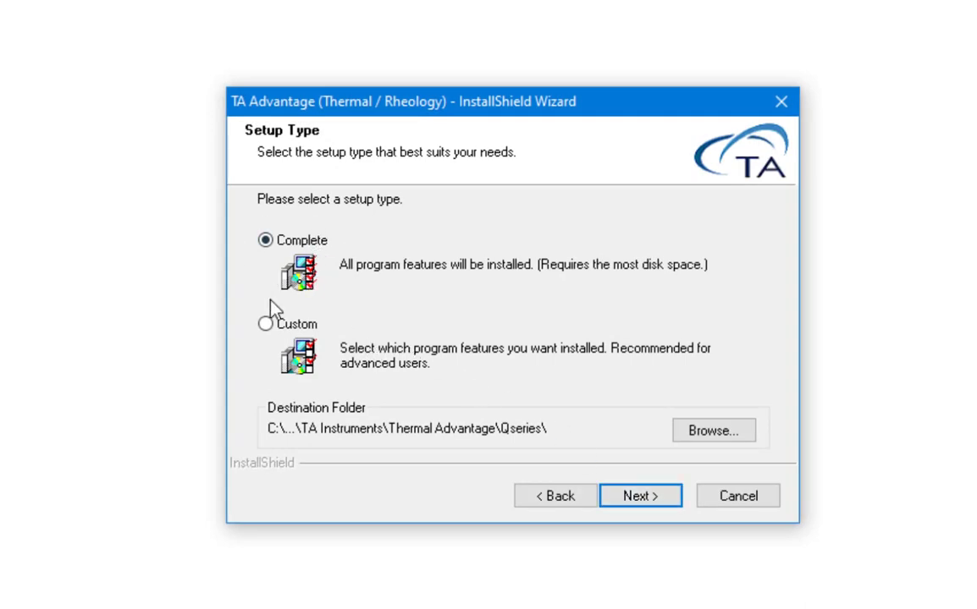
- Choose the Custom setup with Universal Analysis included and Help excluded, and run the installation
{"action": "left_click", "coordinate": [266, 327]}
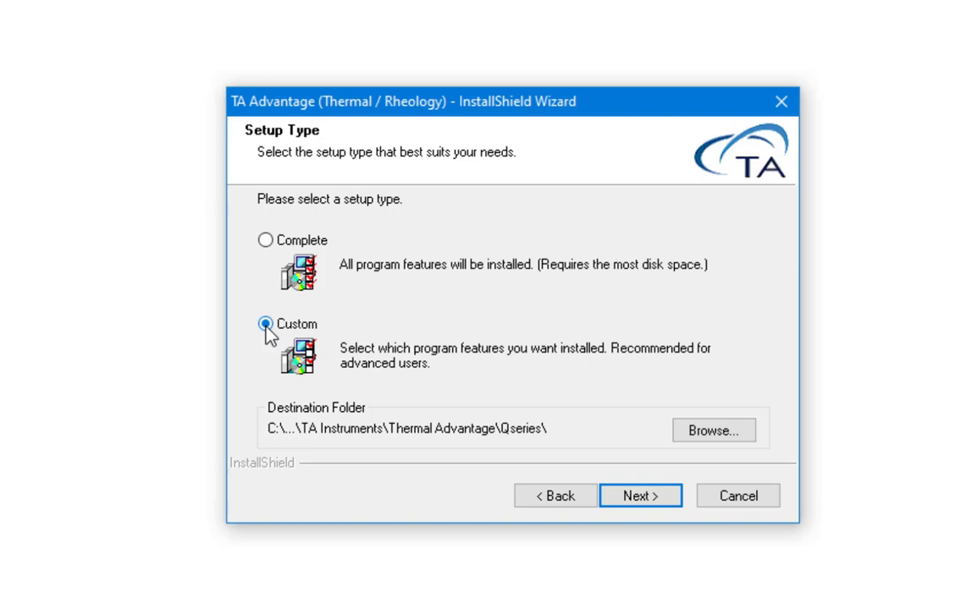
{"action": "left_click", "coordinate": [639, 500]}
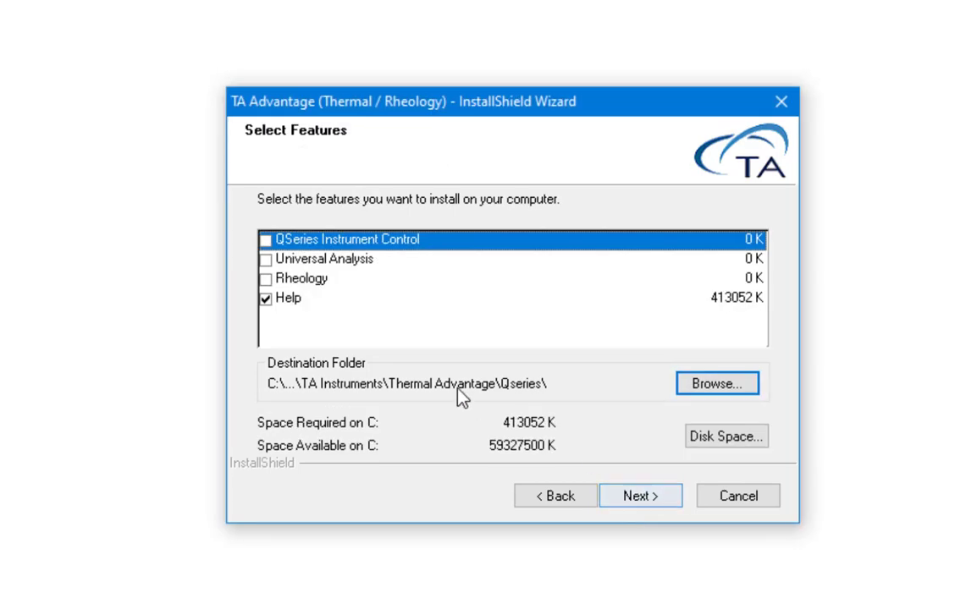
{"action": "left_click", "coordinate": [267, 260]}
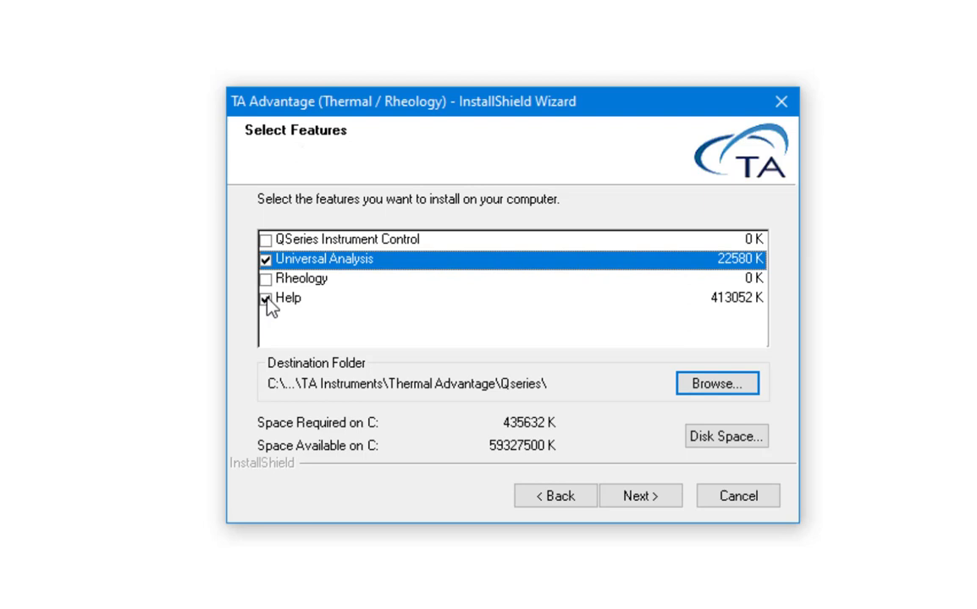
{"action": "left_click", "coordinate": [266, 299]}
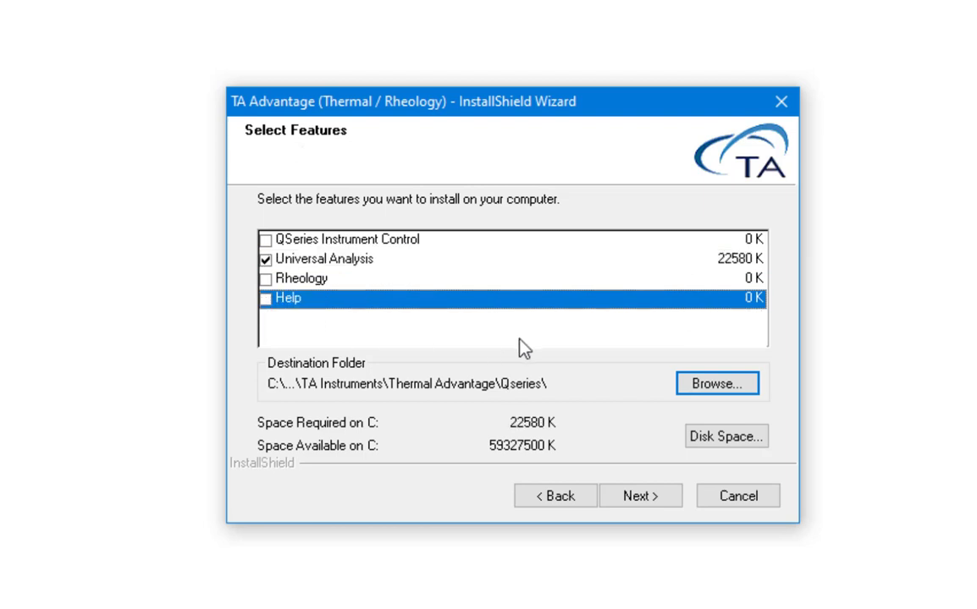
{"action": "left_click", "coordinate": [628, 501]}
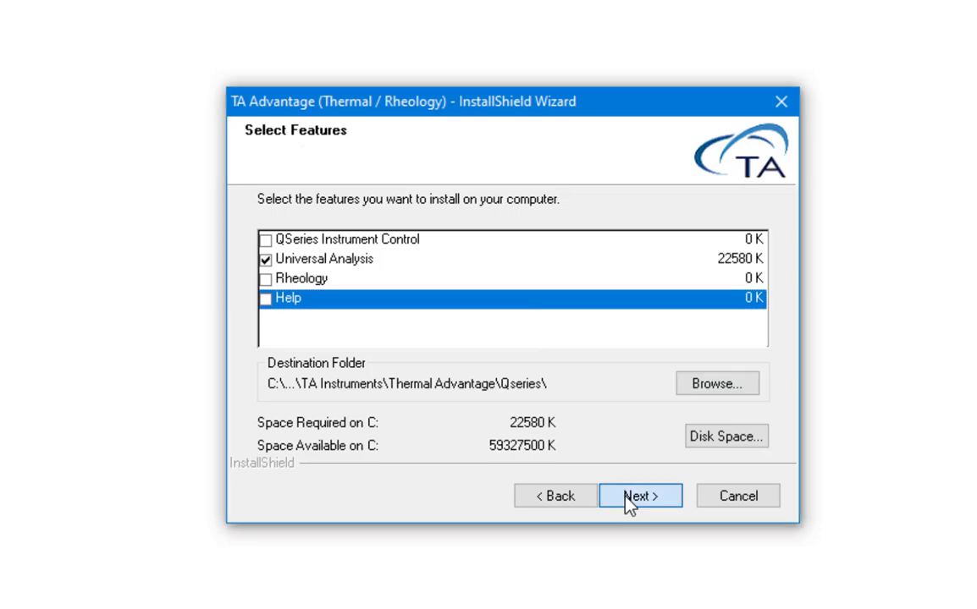
{"action": "left_click", "coordinate": [628, 501]}
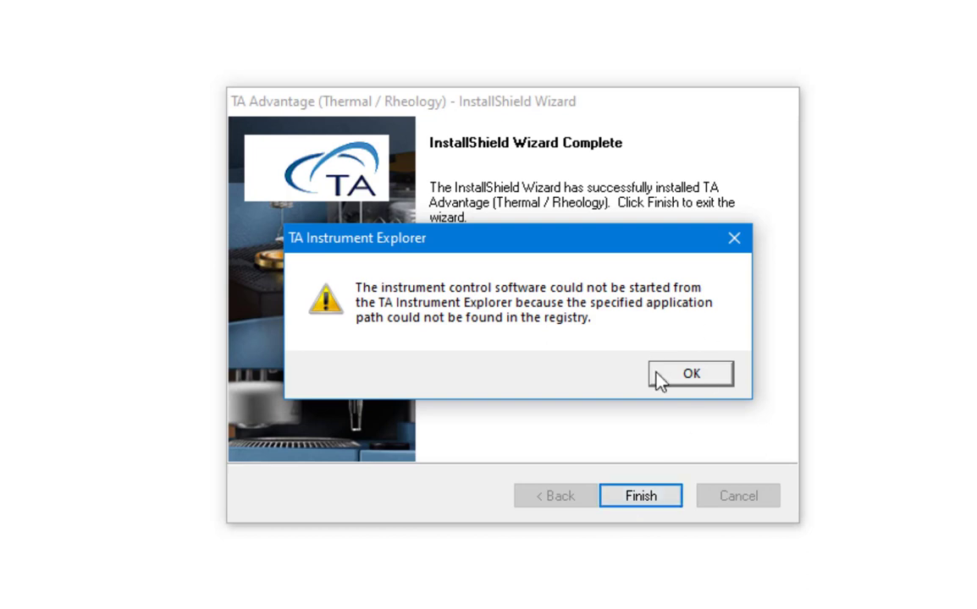
- Dismiss the installer warnings to finish the TA Advantage setup, and close the browser window
{"action": "left_click", "coordinate": [691, 377]}
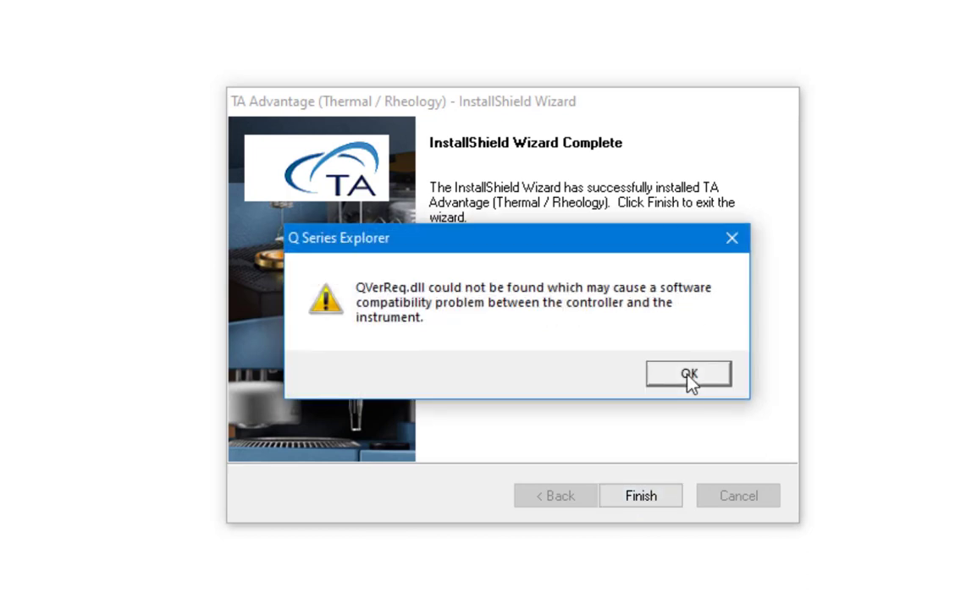
{"action": "left_click", "coordinate": [688, 375]}
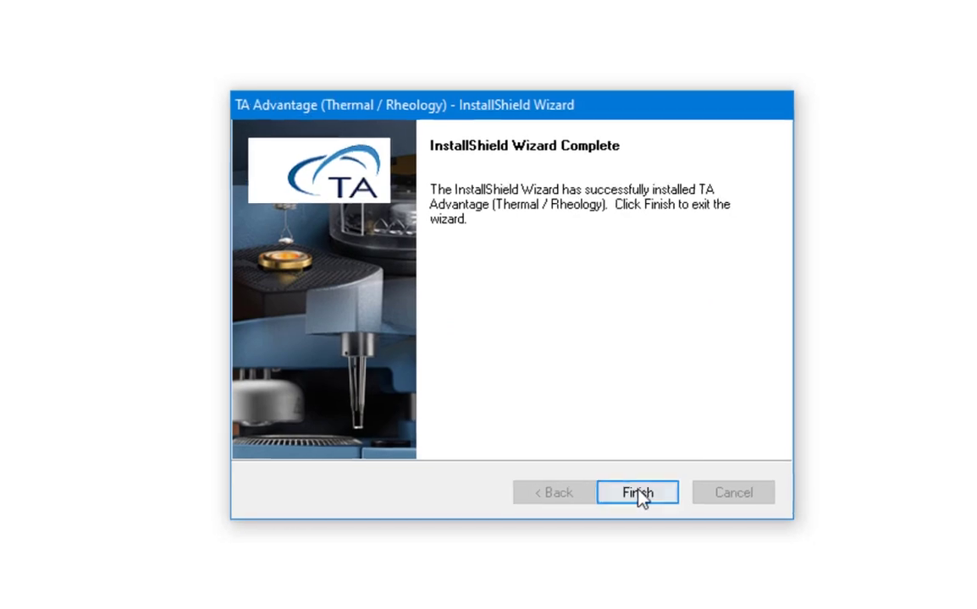
{"action": "left_click", "coordinate": [577, 429]}
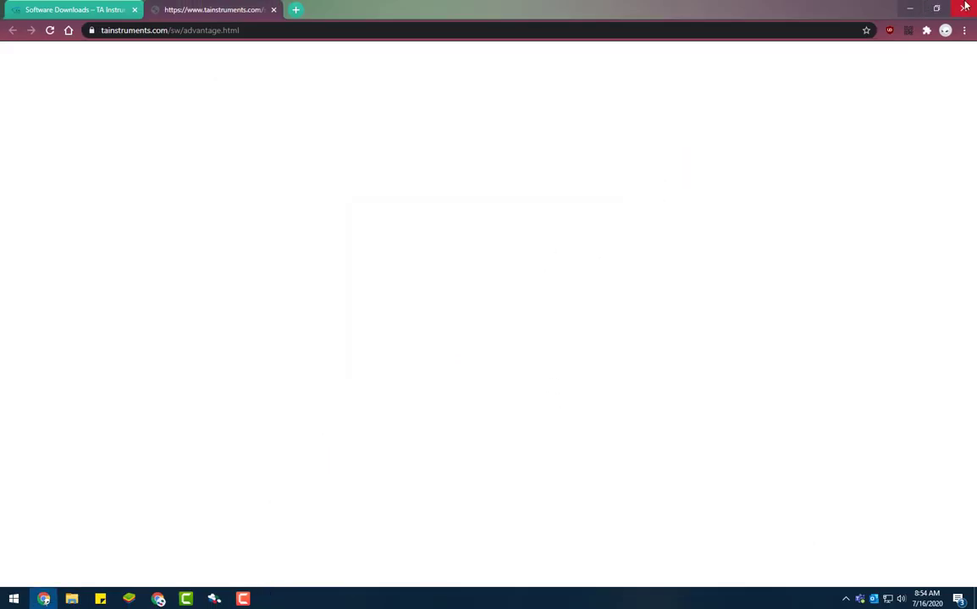
{"action": "left_click", "coordinate": [957, 7]}
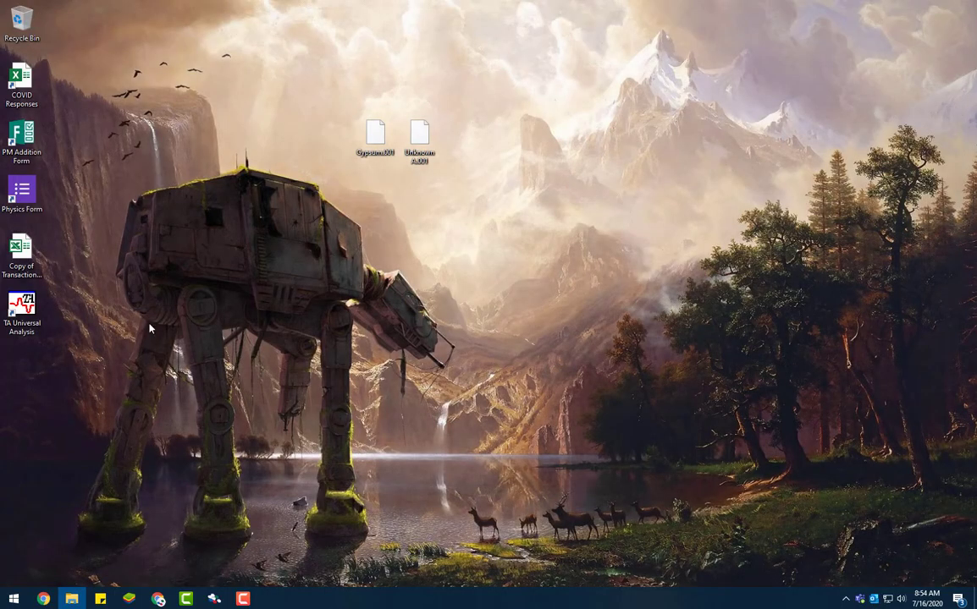
- Switch to TA Universal Analysis and open Gypsum.001 from the Desktop with its existing parameters, maximizing its plot window
{"action": "left_click", "coordinate": [22, 306]}
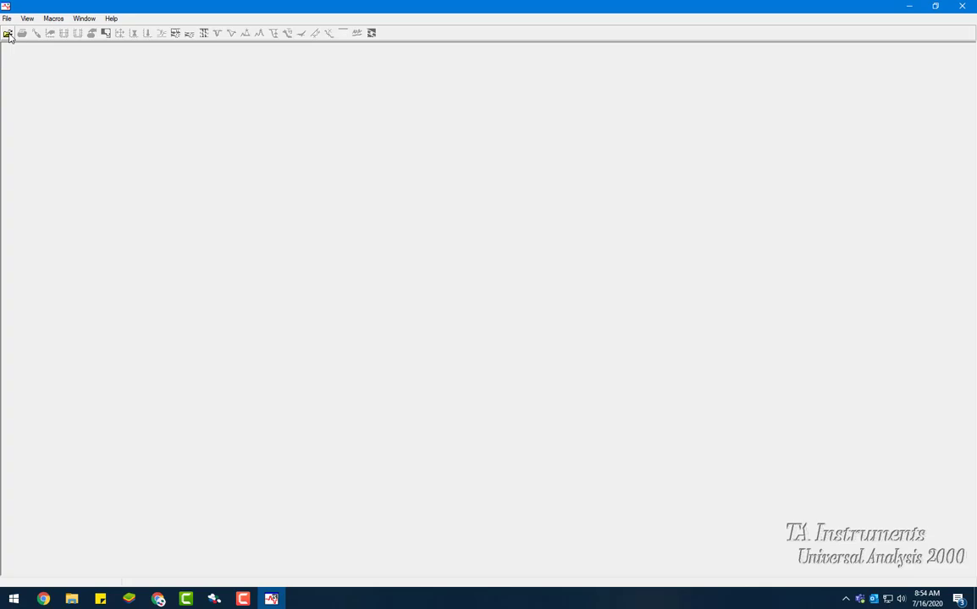
{"action": "left_click", "coordinate": [8, 34]}
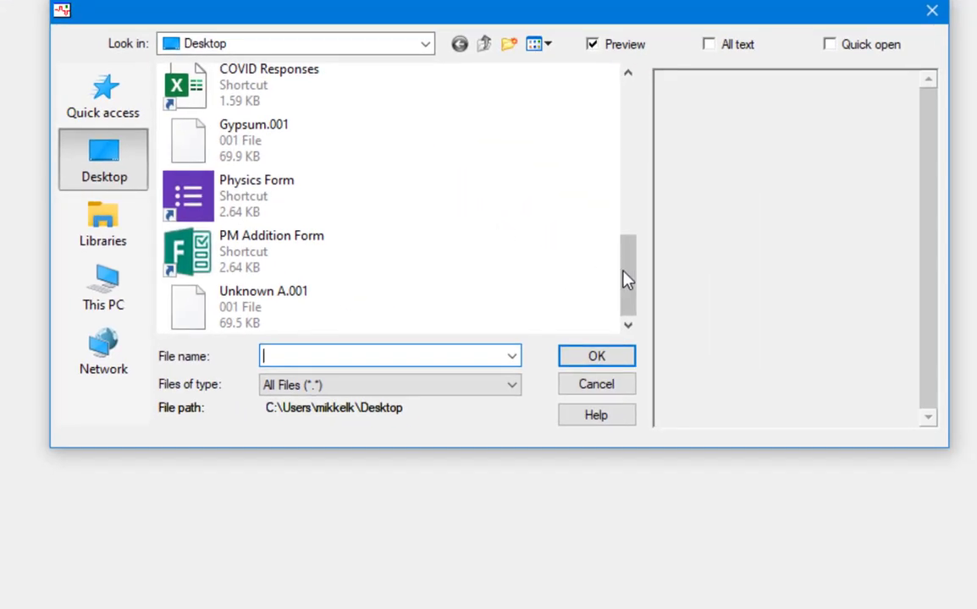
{"action": "mouse_move", "coordinate": [626, 279]}
{"action": "left_mouse_down"}
{"action": "mouse_move", "coordinate": [630, 266]}
{"action": "mouse_move", "coordinate": [634, 279]}
{"action": "left_mouse_up"}
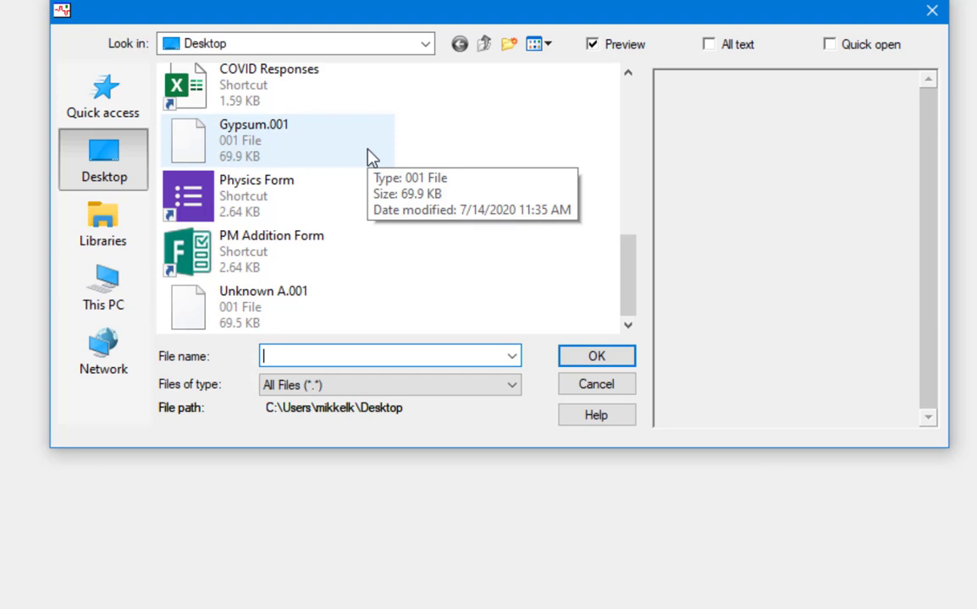
{"action": "left_click", "coordinate": [303, 148]}
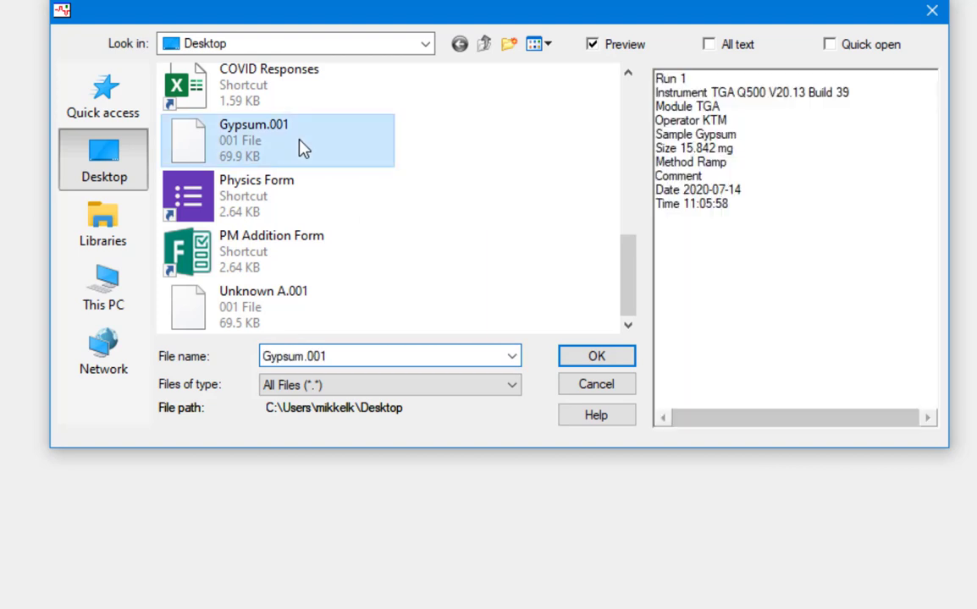
{"action": "left_click", "coordinate": [584, 363]}
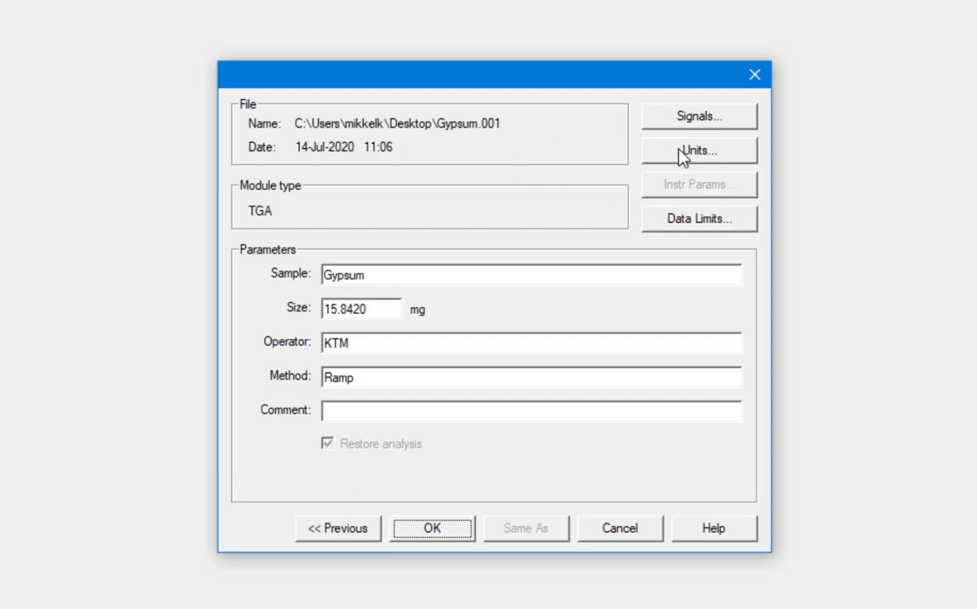
{"action": "left_click", "coordinate": [430, 531]}
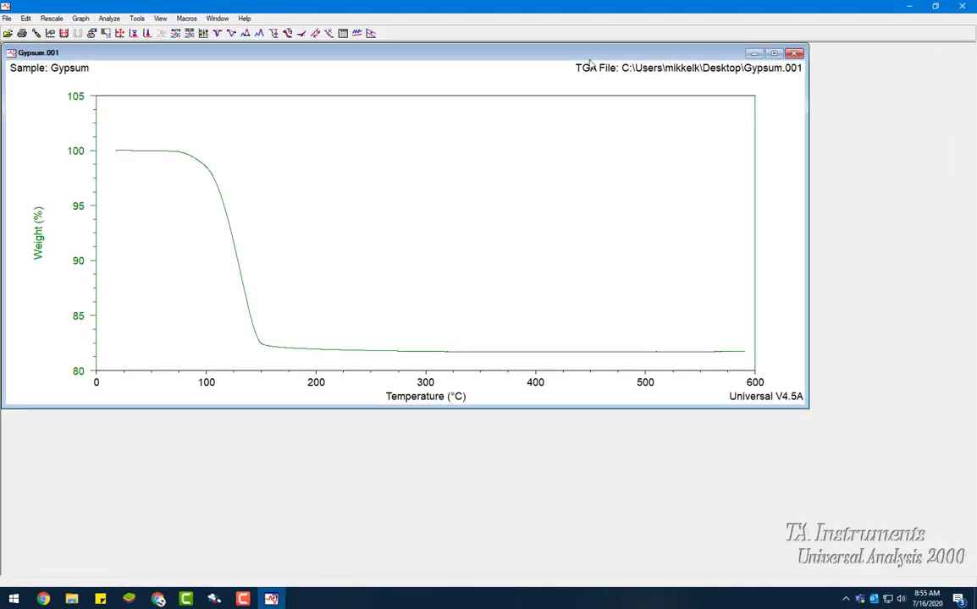
{"action": "mouse_move", "coordinate": [370, 52]}
{"action": "left_mouse_down"}
{"action": "mouse_move", "coordinate": [416, 85]}
{"action": "mouse_move", "coordinate": [383, 63]}
{"action": "left_mouse_up"}
{"action": "left_click", "coordinate": [787, 63]}
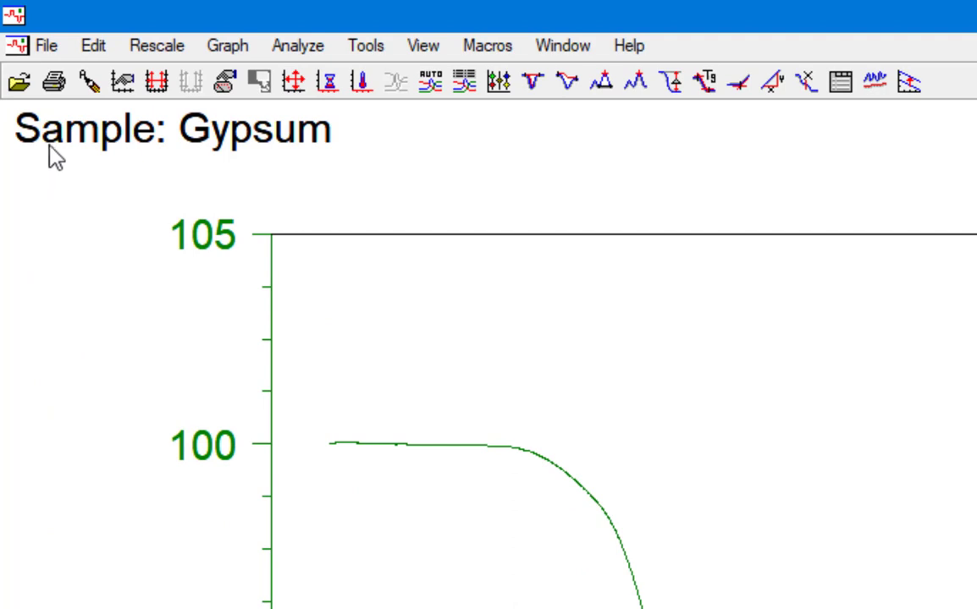
- Export the file and plot signals as a Unicode spreadsheet text file, saved to the Desktop as Gypsum.txt
{"action": "left_click", "coordinate": [46, 46]}
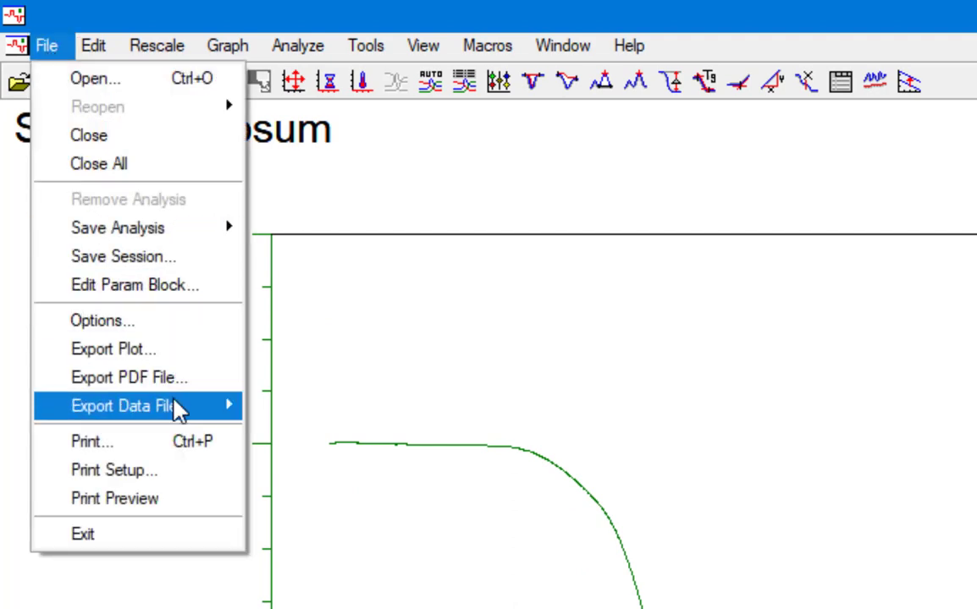
{"action": "mouse_move", "coordinate": [172, 411]}
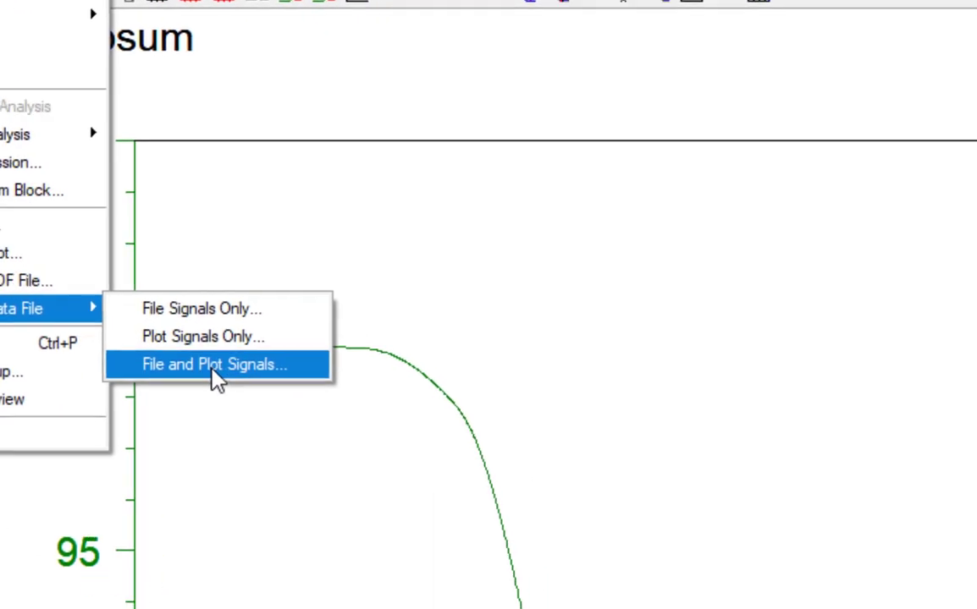
{"action": "left_click", "coordinate": [213, 373]}
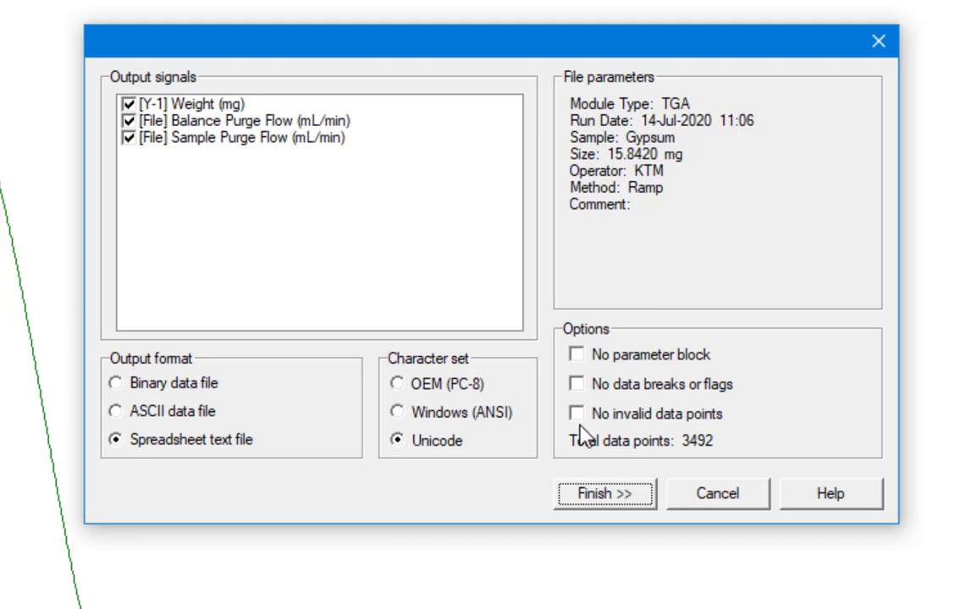
{"action": "left_click", "coordinate": [621, 503]}
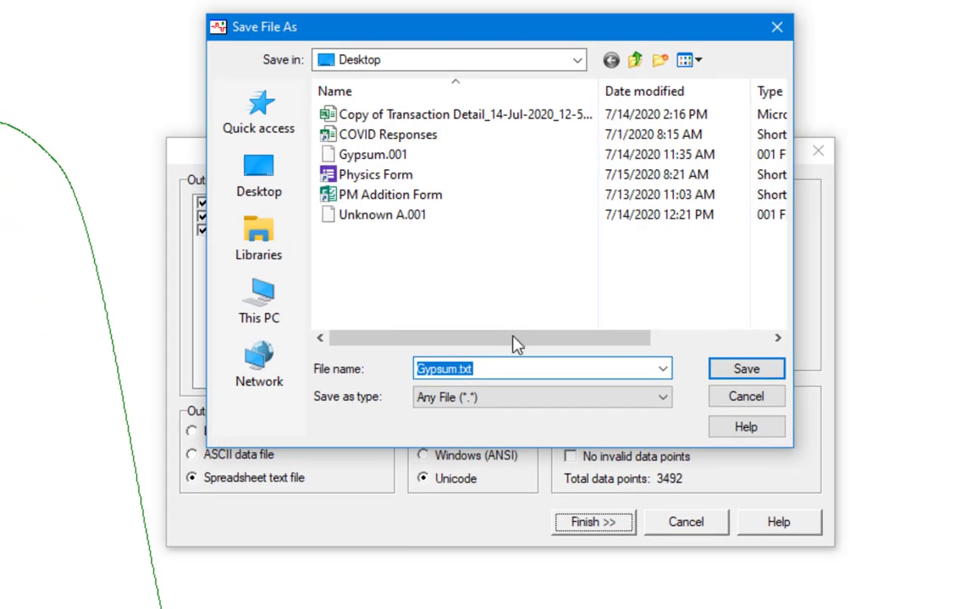
{"action": "left_click", "coordinate": [511, 372]}
{"action": "left_click_drag", "start_coordinate": [526, 371], "coordinate": [393, 371]}
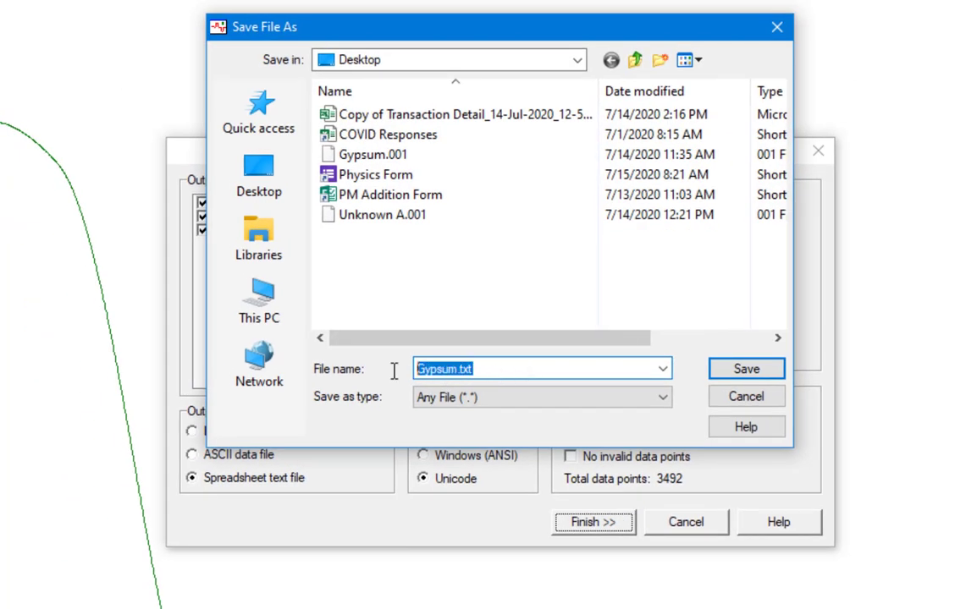
{"action": "left_click", "coordinate": [511, 371]}
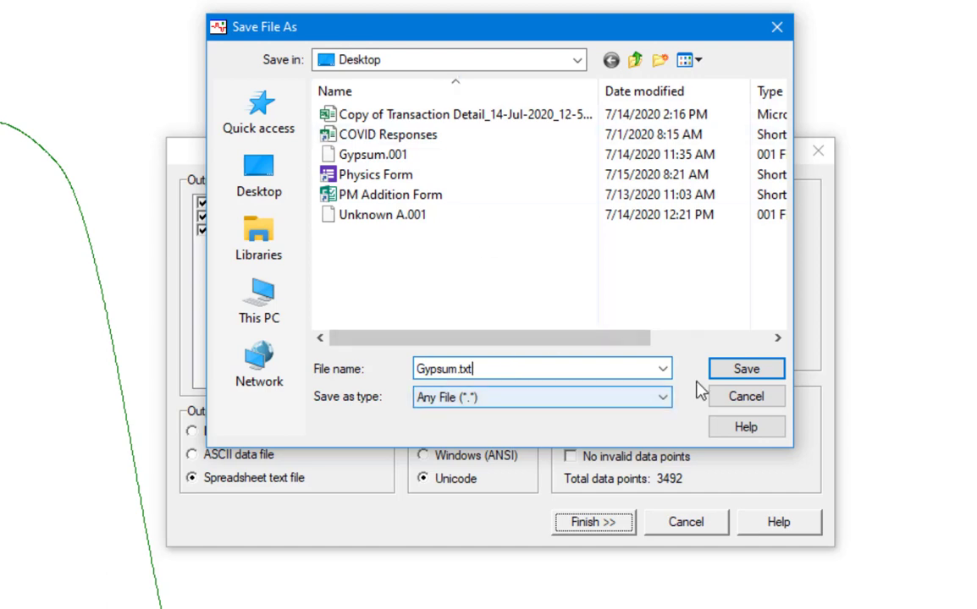
{"action": "left_click", "coordinate": [745, 378]}
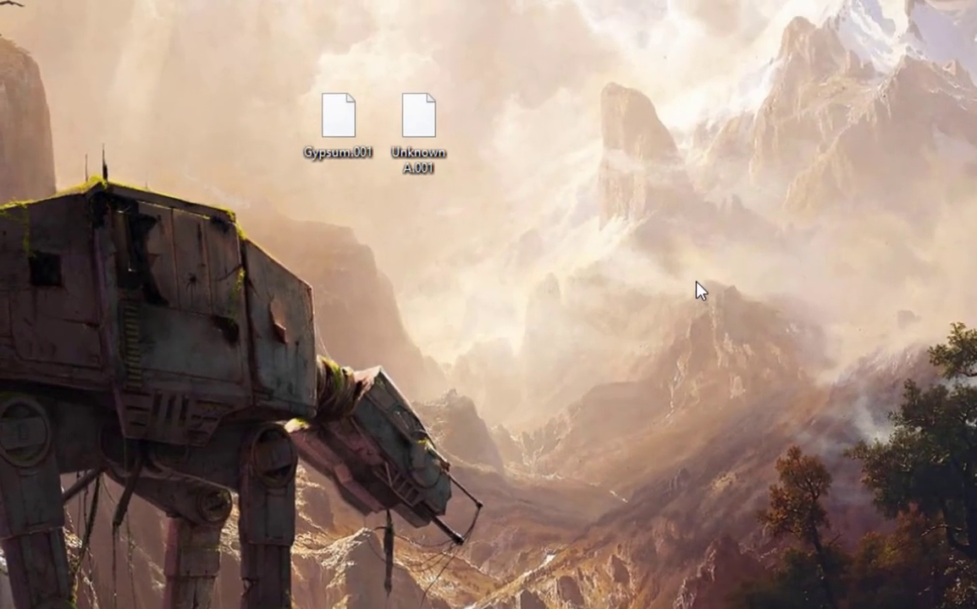
- Place Gypsum.txt beside the other data files on the desktop and open it in a maximized Notepad window
{"action": "left_click_drag", "start_coordinate": [372, 602], "coordinate": [499, 130]}
{"action": "left_click", "coordinate": [509, 261]}
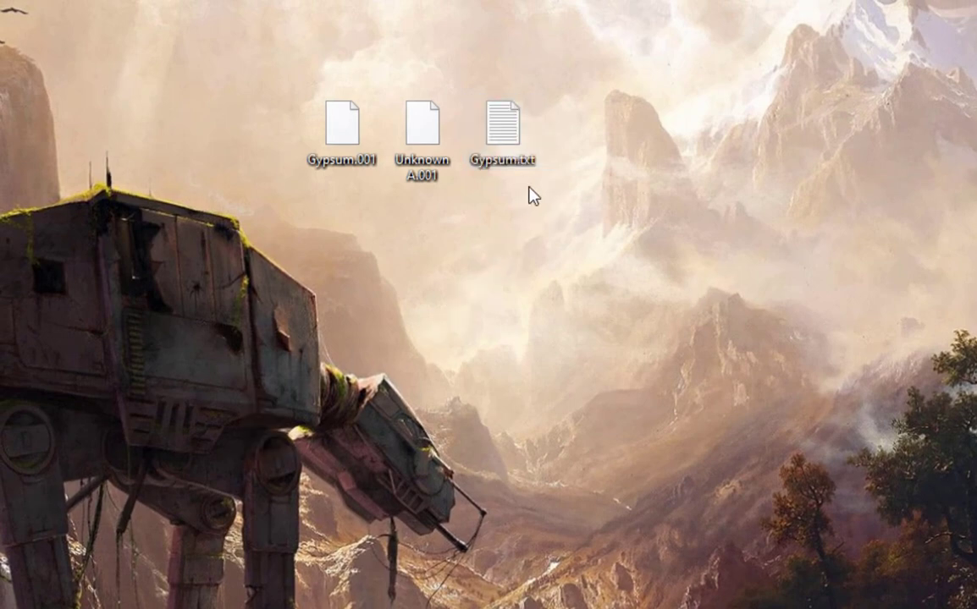
{"action": "double_click", "coordinate": [500, 151]}
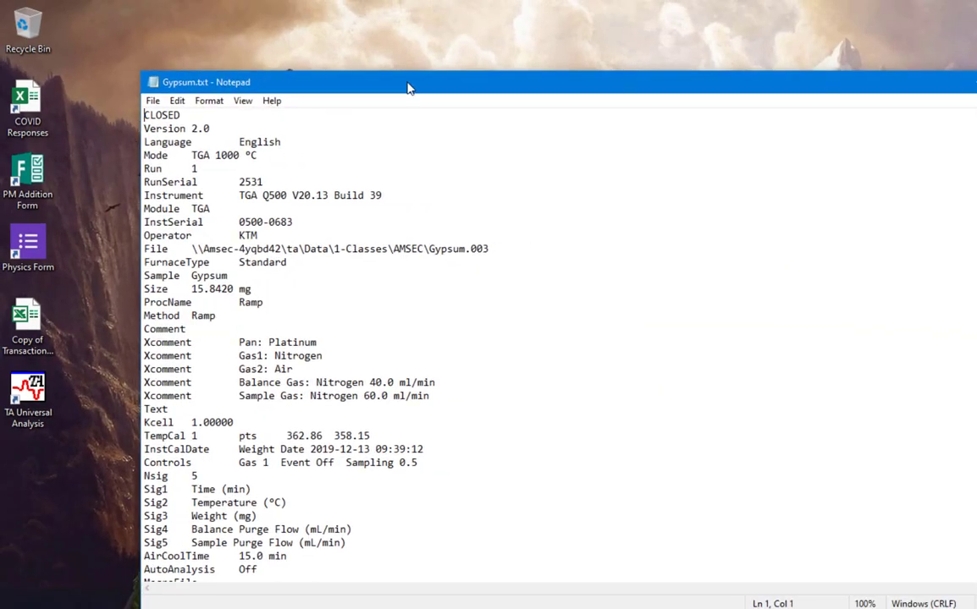
{"action": "double_click", "coordinate": [408, 87]}
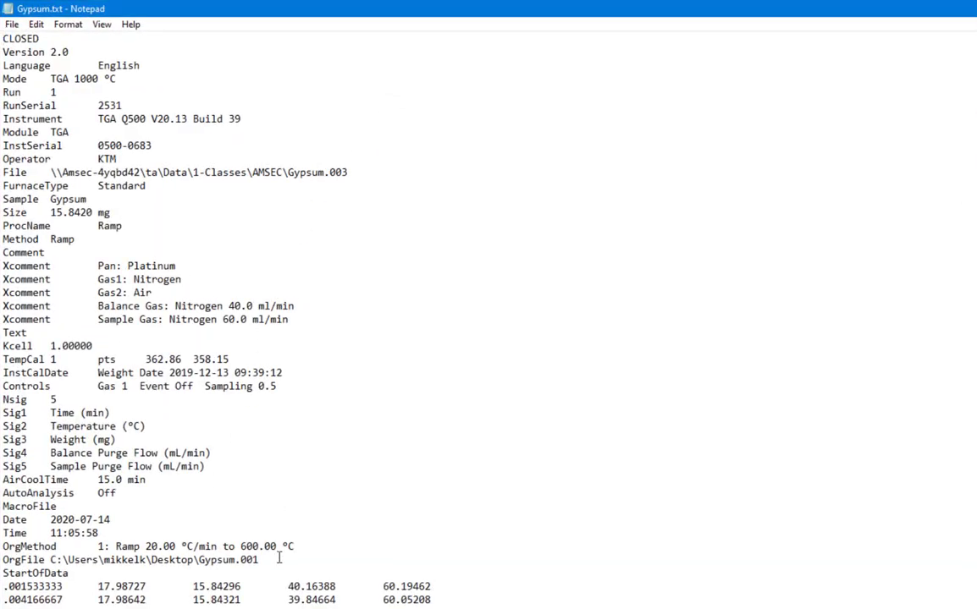
- Examine the header block of Gypsum.txt above StartOfData, including the Mode and Instrument lines
{"action": "left_click_drag", "start_coordinate": [279, 559], "coordinate": [7, 37]}
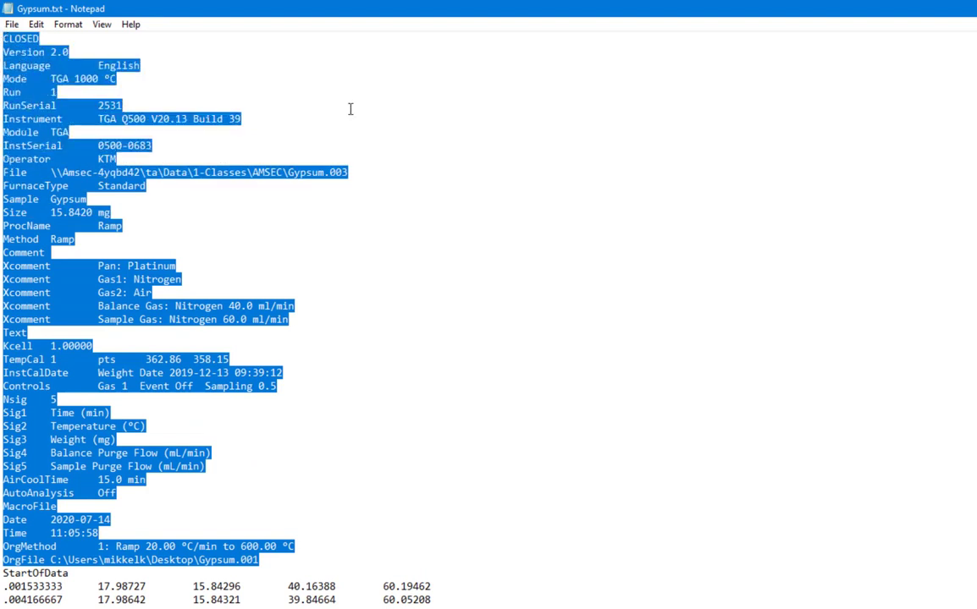
{"action": "scroll", "coordinate": [440, 193], "scroll_direction": "down", "scroll_amount": 2}
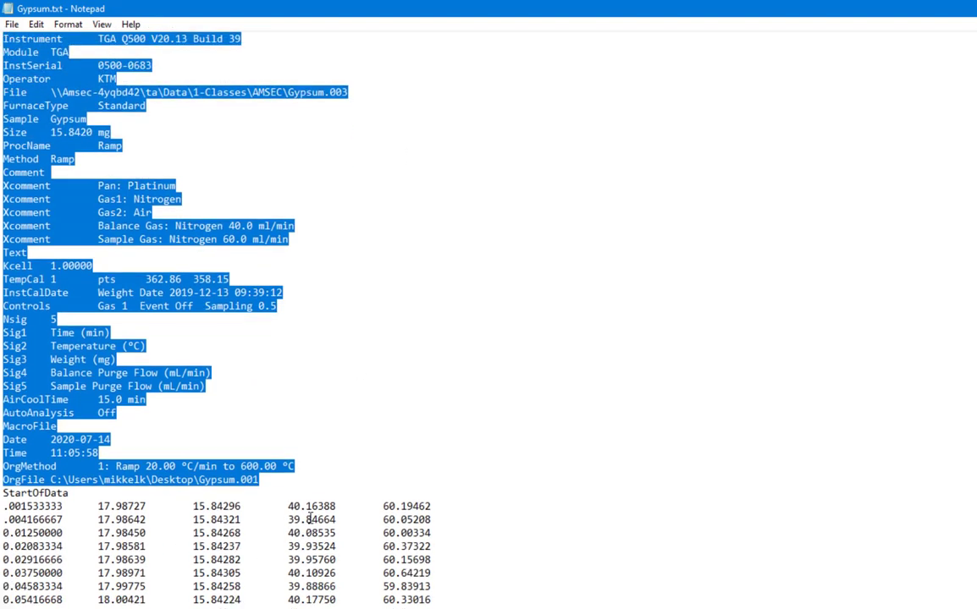
{"action": "scroll", "coordinate": [315, 510], "scroll_direction": "up", "scroll_amount": 2}
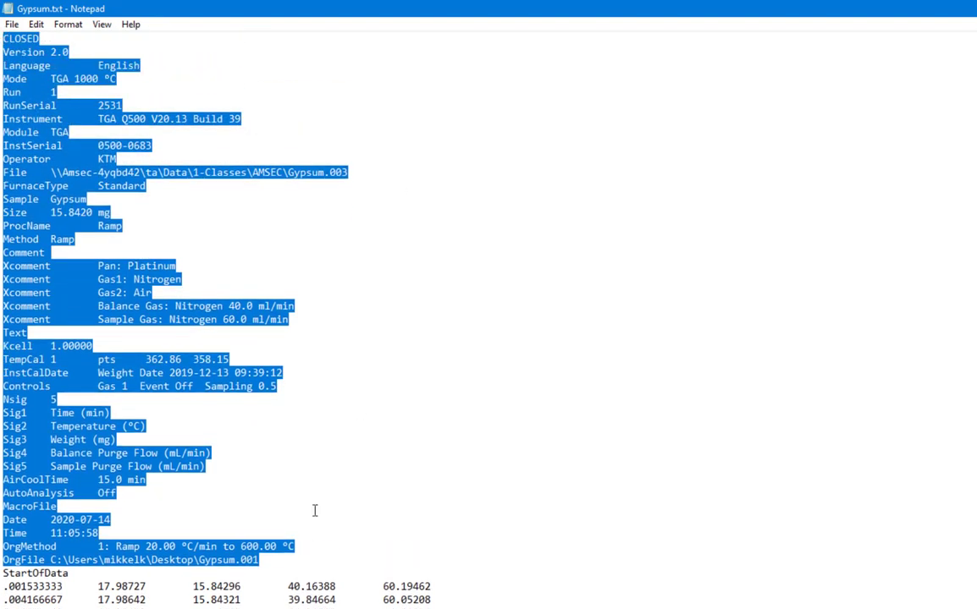
{"action": "left_click", "coordinate": [314, 510]}
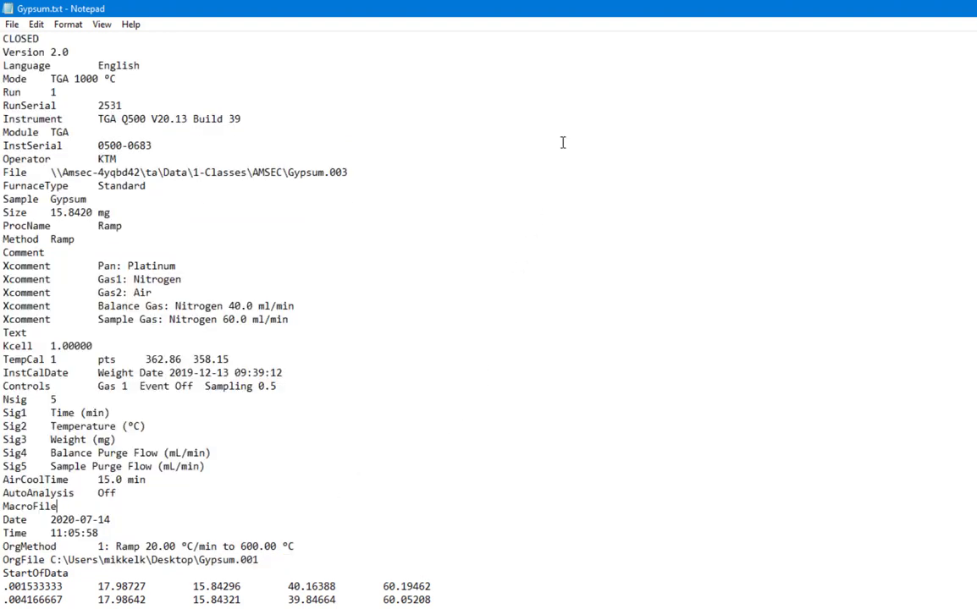
{"action": "left_click_drag", "start_coordinate": [47, 76], "coordinate": [207, 82]}
{"action": "left_click", "coordinate": [207, 83]}
{"action": "left_click_drag", "start_coordinate": [98, 118], "coordinate": [253, 116]}
{"action": "left_click", "coordinate": [325, 137]}
{"action": "scroll", "coordinate": [408, 321], "scroll_direction": "down", "scroll_amount": 5}
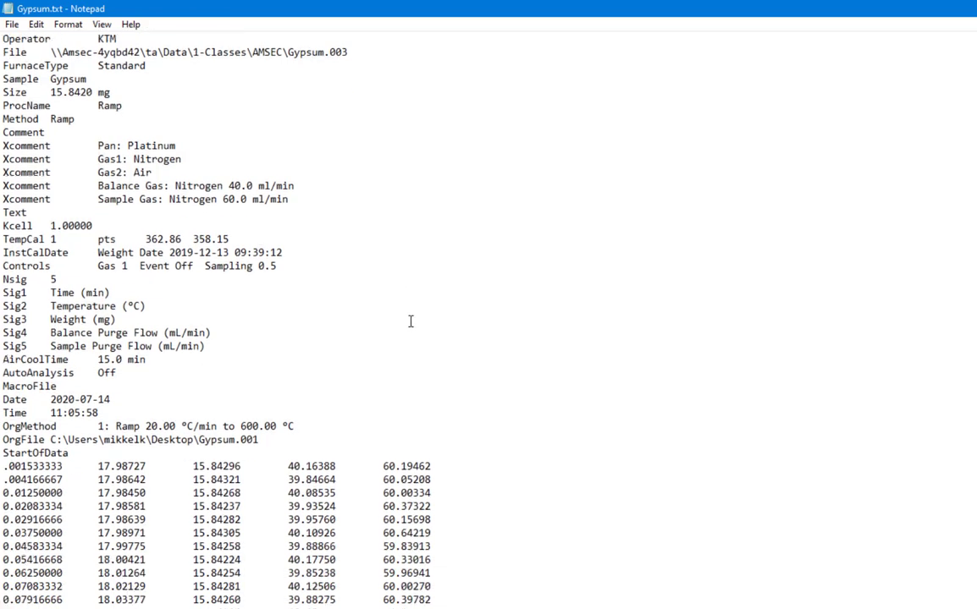
{"action": "scroll", "coordinate": [412, 321], "scroll_direction": "down", "scroll_amount": 1}
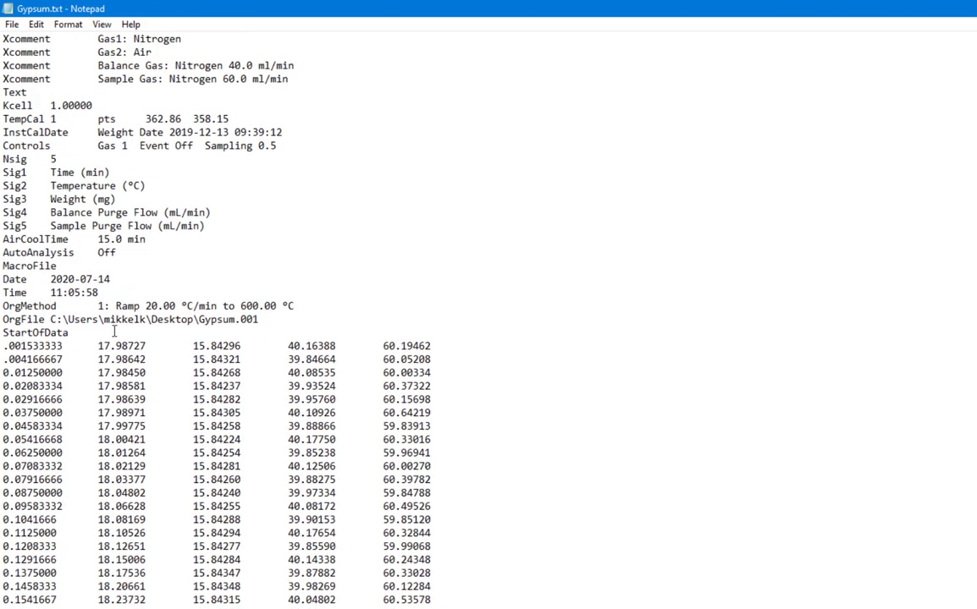
- Compare the columns of the first data row with the Sig1 to Sig5 signal definitions in the header
{"action": "left_click_drag", "start_coordinate": [4, 345], "coordinate": [447, 343]}
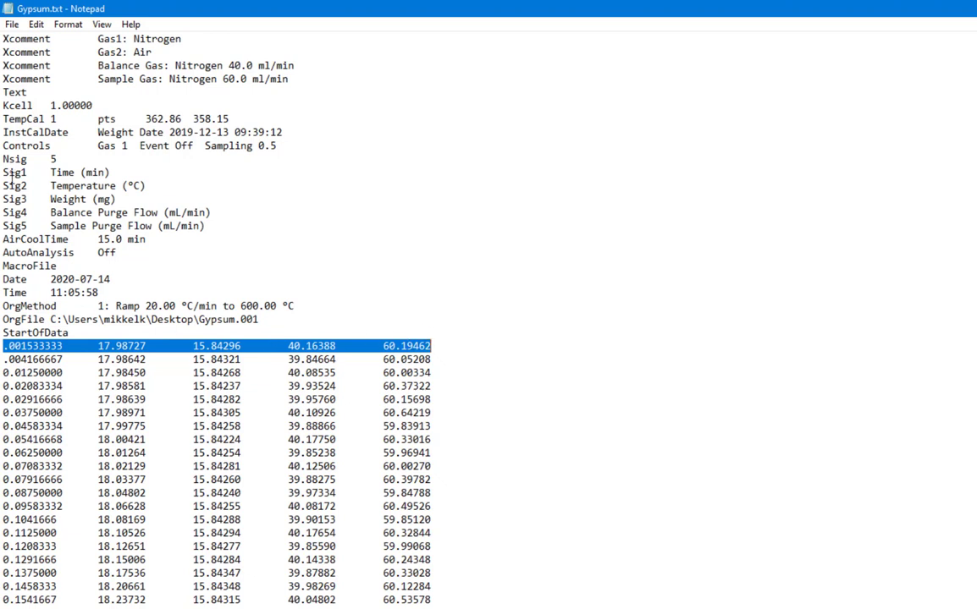
{"action": "left_click", "coordinate": [3, 171]}
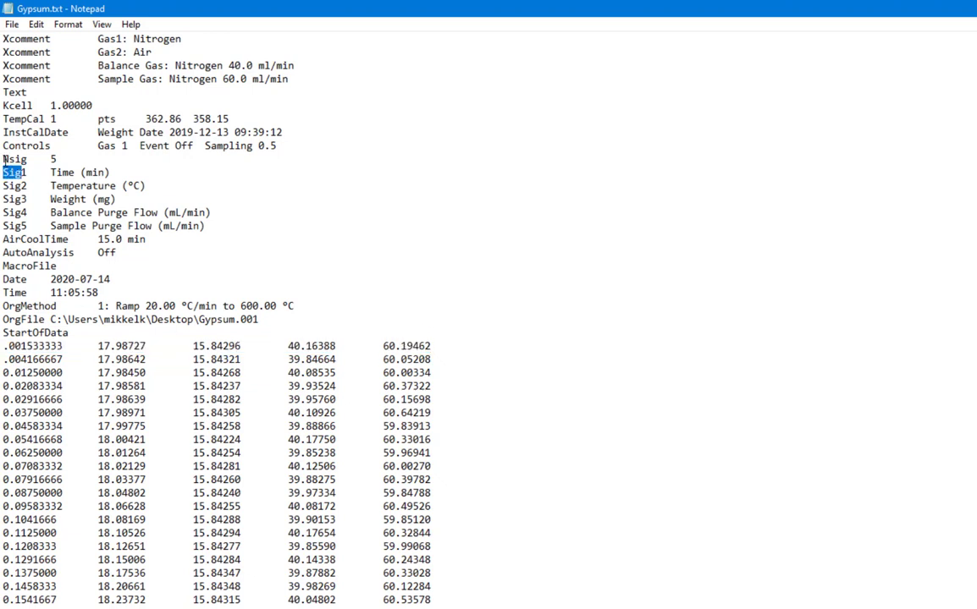
{"action": "left_click_drag", "start_coordinate": [3, 159], "coordinate": [61, 159]}
{"action": "left_click_drag", "start_coordinate": [4, 169], "coordinate": [229, 224]}
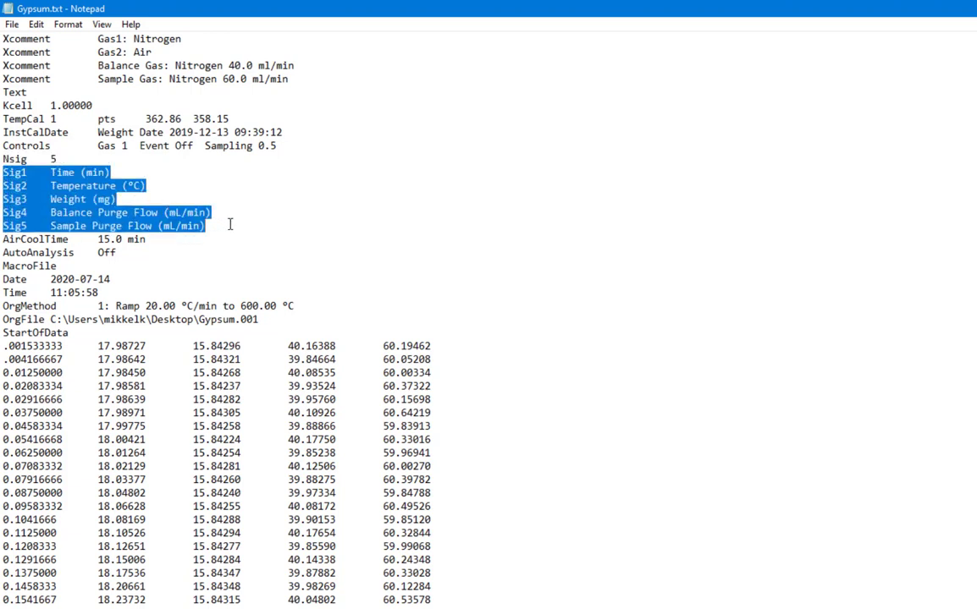
{"action": "left_click_drag", "start_coordinate": [2, 345], "coordinate": [442, 346]}
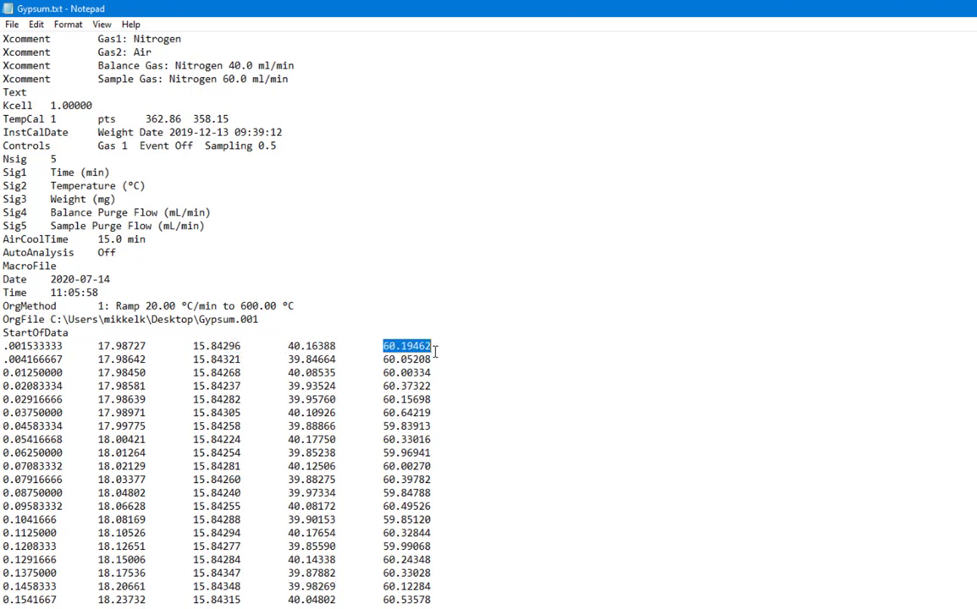
{"action": "left_click", "coordinate": [434, 347]}
{"action": "left_click_drag", "start_coordinate": [193, 346], "coordinate": [241, 342]}
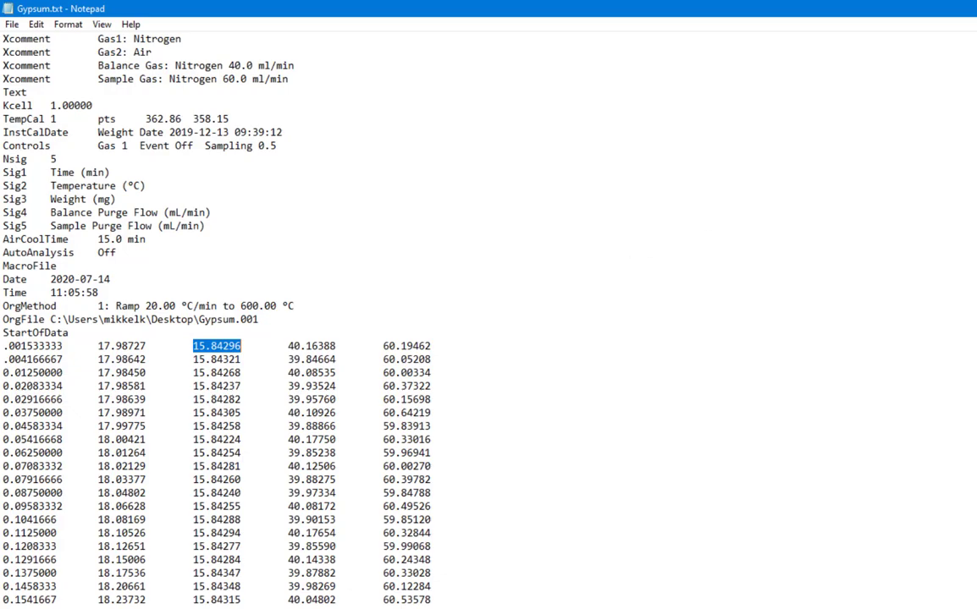
- Close the Notepad window and switch to Excel with a new blank workbook
{"action": "left_click", "coordinate": [973, 8]}
{"action": "key", "text": "super"}
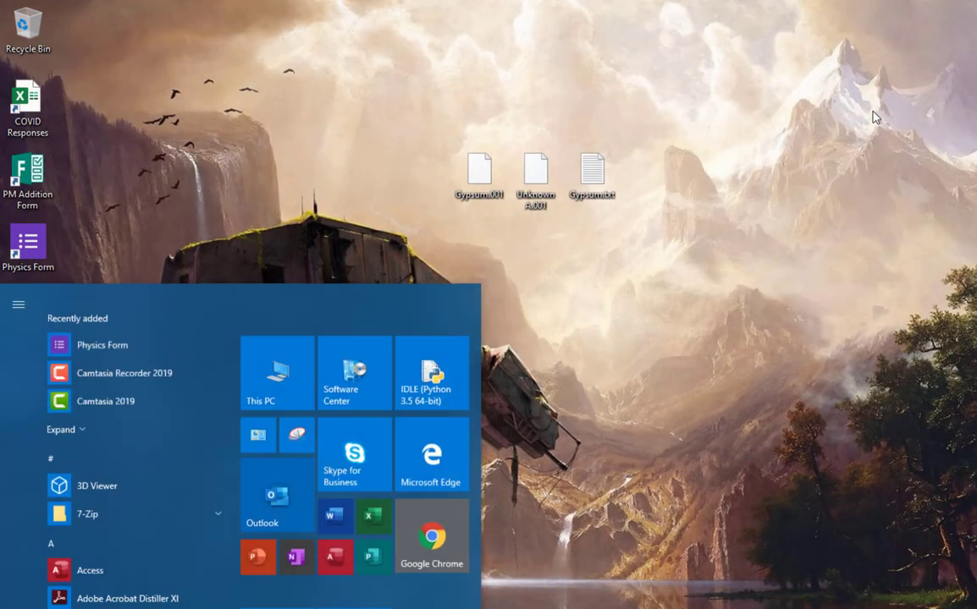
{"action": "type", "text": "excel"}
{"action": "key", "text": "Return"}
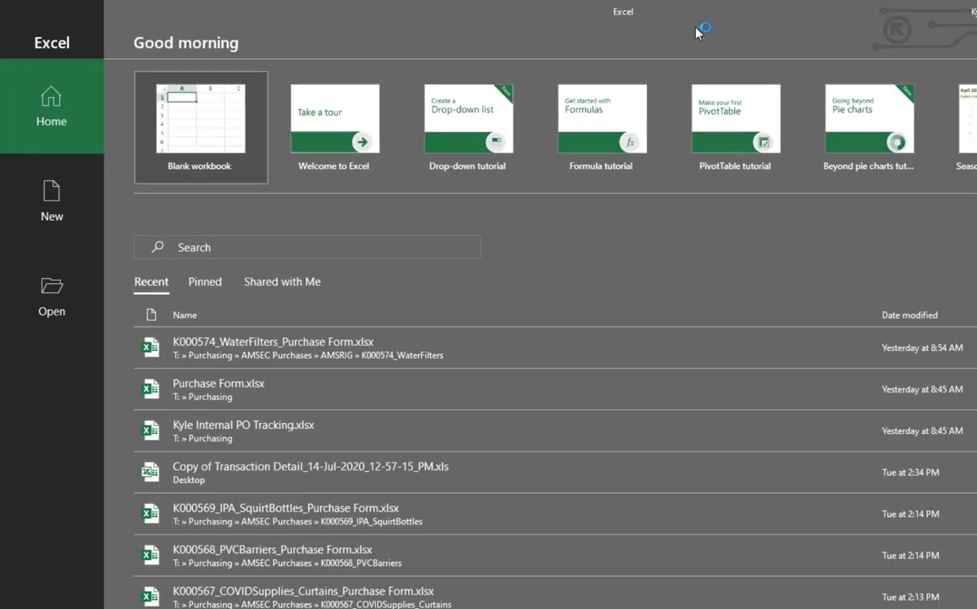
{"action": "left_click", "coordinate": [193, 133]}
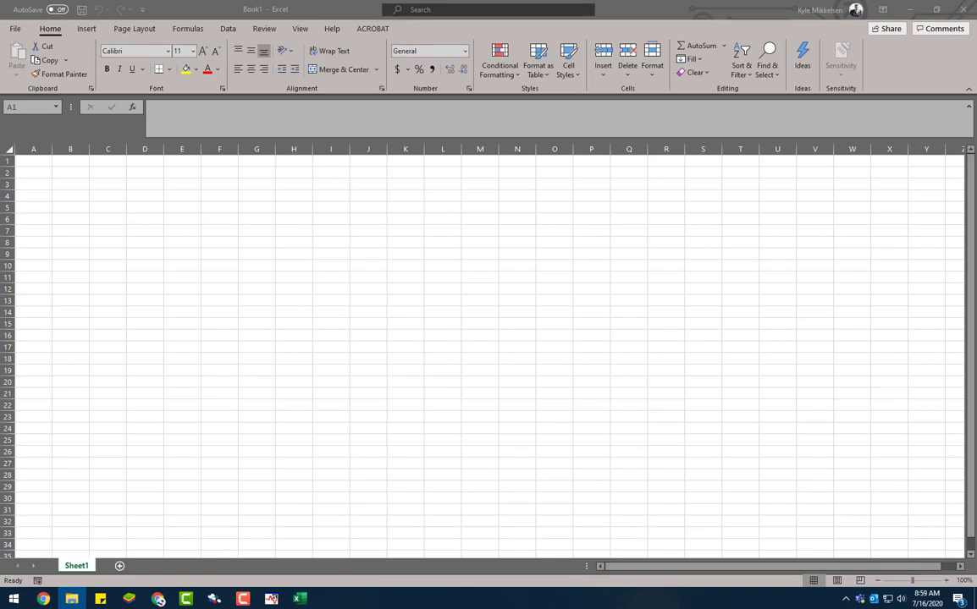
- Load Gypsum.txt from the Desktop folder into Excel and check the first data row, A42 to E42
{"action": "left_click_drag", "start_coordinate": [976, 83], "coordinate": [804, 84]}
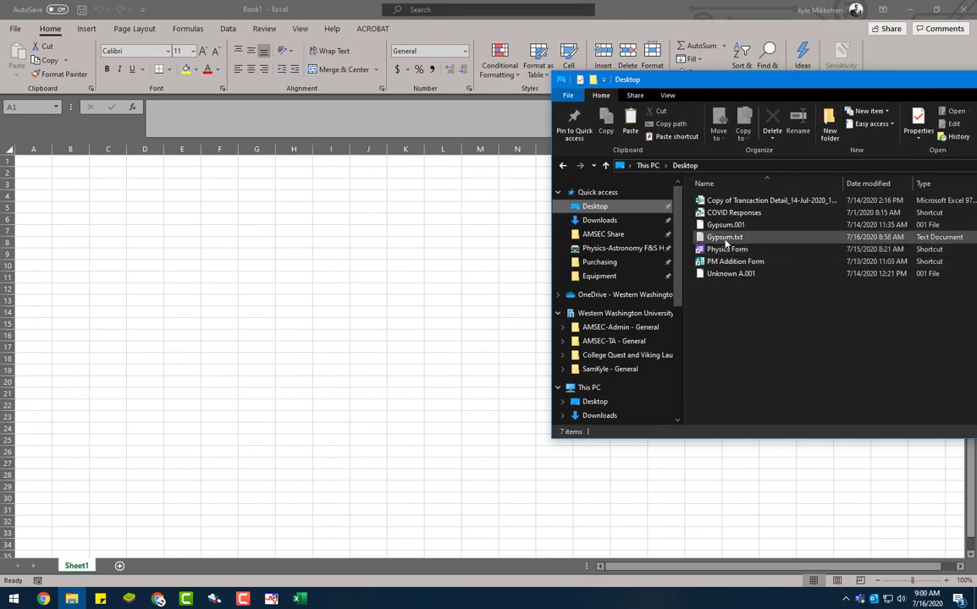
{"action": "left_click_drag", "start_coordinate": [727, 238], "coordinate": [287, 241]}
{"action": "left_click", "coordinate": [291, 232]}
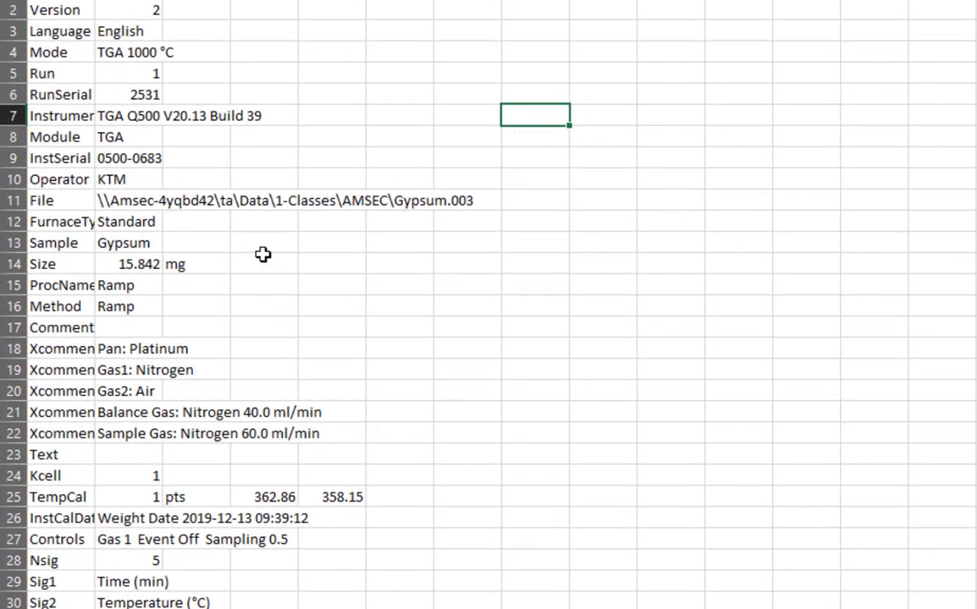
{"action": "scroll", "coordinate": [264, 255], "scroll_direction": "down", "scroll_amount": 8}
{"action": "scroll", "coordinate": [279, 271], "scroll_direction": "down", "scroll_amount": 1}
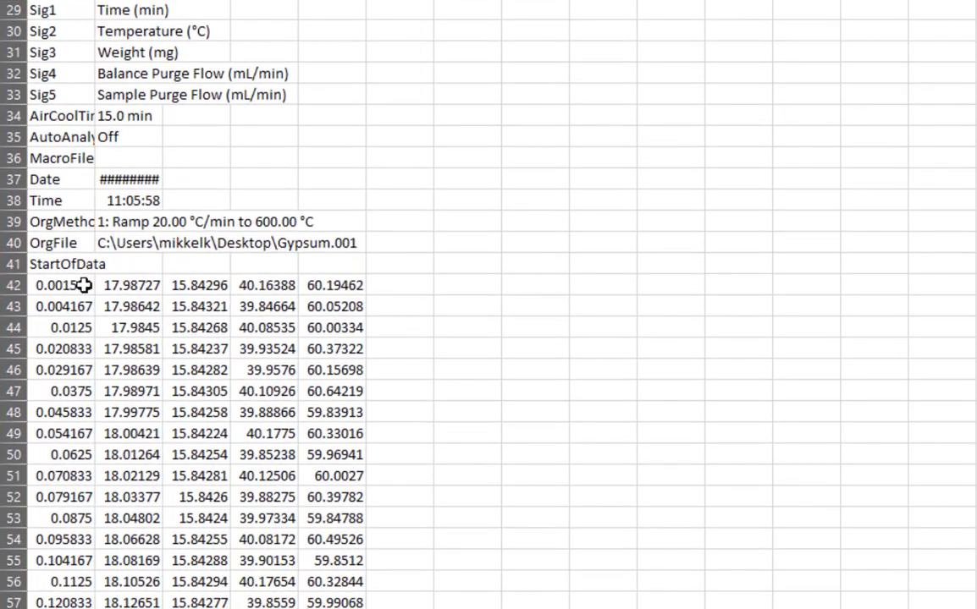
{"action": "left_click_drag", "start_coordinate": [63, 285], "coordinate": [351, 279]}
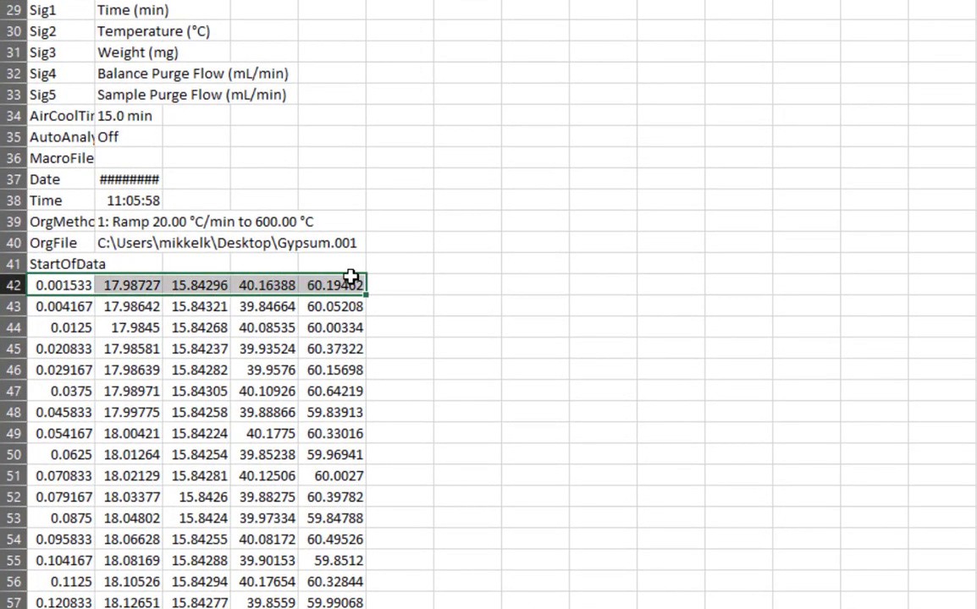
{"action": "left_click", "coordinate": [89, 286]}
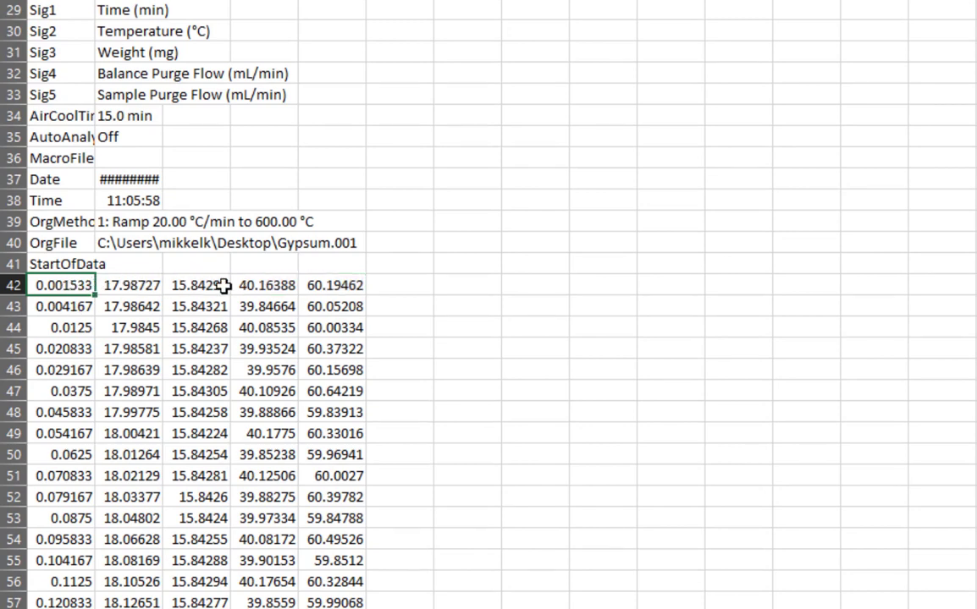
- Copy the signal names in B29:B33 and paste them transposed from A41 as column headings, replacing StartOfData
{"action": "scroll", "coordinate": [103, 289], "scroll_direction": "up", "scroll_amount": 1}
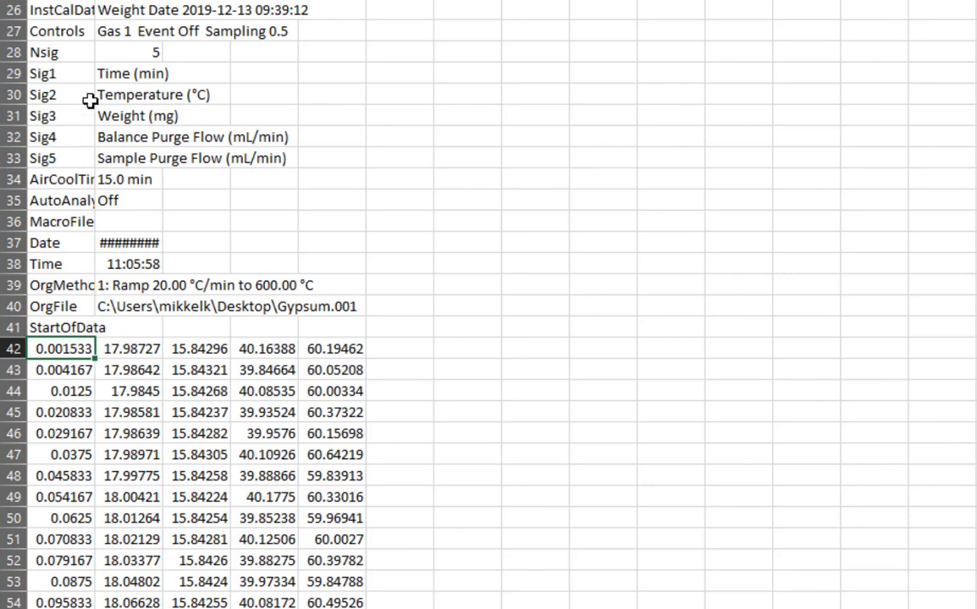
{"action": "left_click_drag", "start_coordinate": [100, 73], "coordinate": [144, 159]}
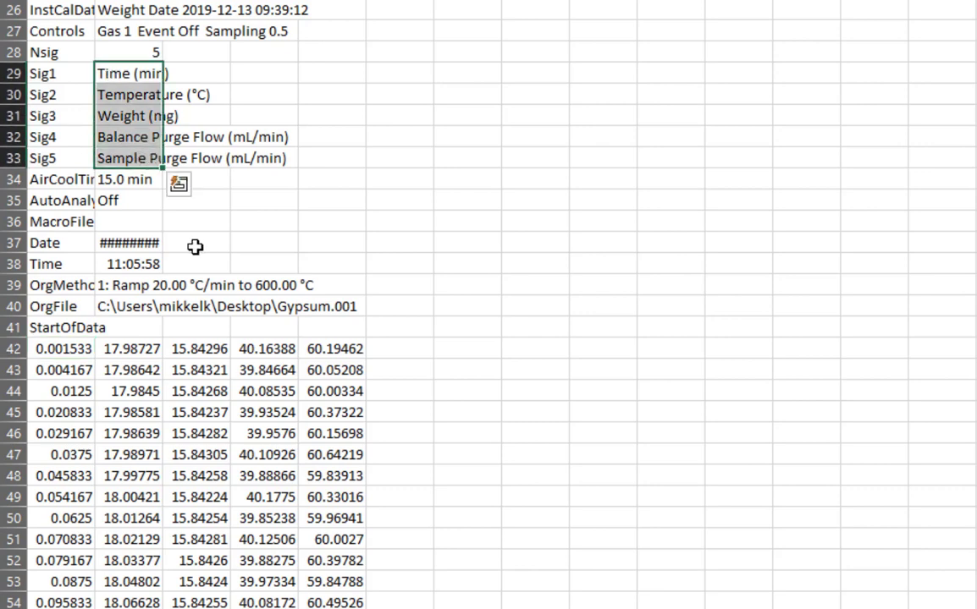
{"action": "key", "text": "ctrl+c"}
{"action": "left_click", "coordinate": [78, 327]}
{"action": "right_click", "coordinate": [68, 328]}
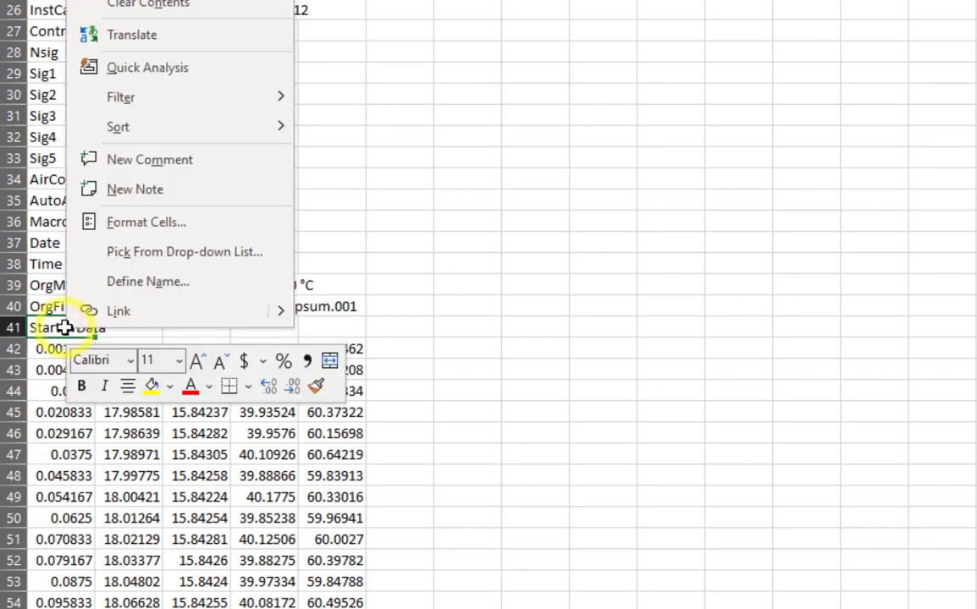
{"action": "mouse_move", "coordinate": [192, 102]}
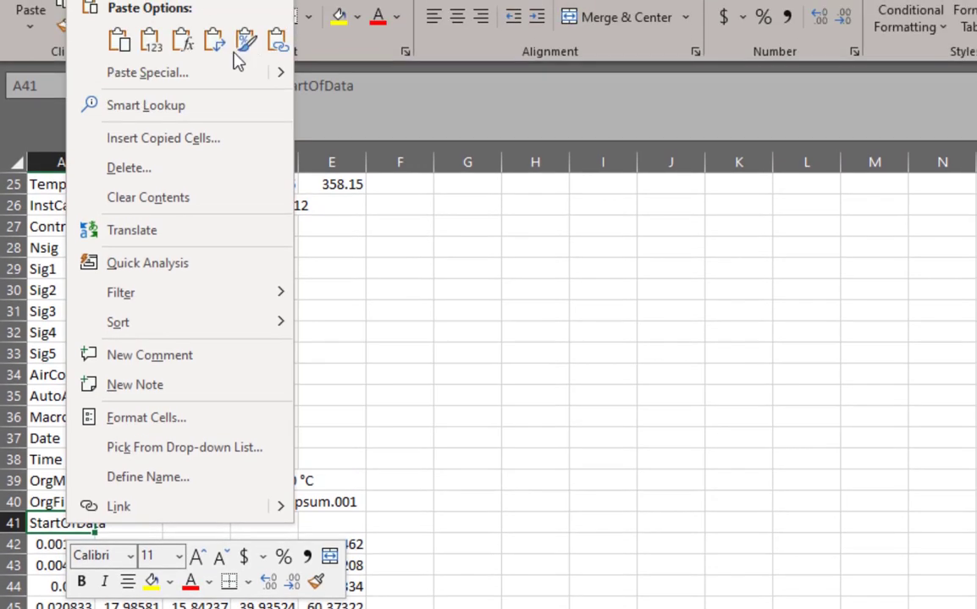
{"action": "left_click", "coordinate": [218, 43]}
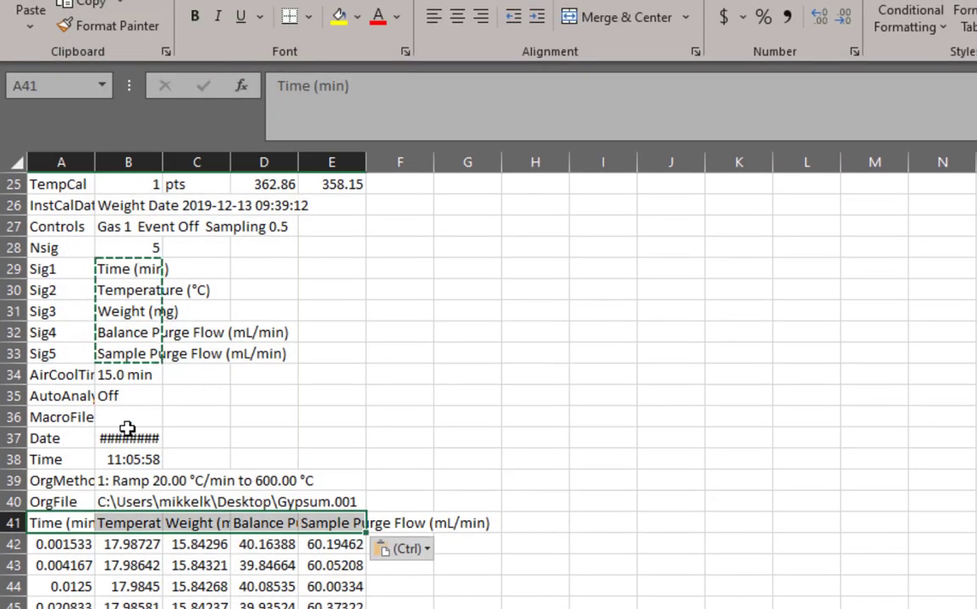
{"action": "left_click", "coordinate": [64, 523]}
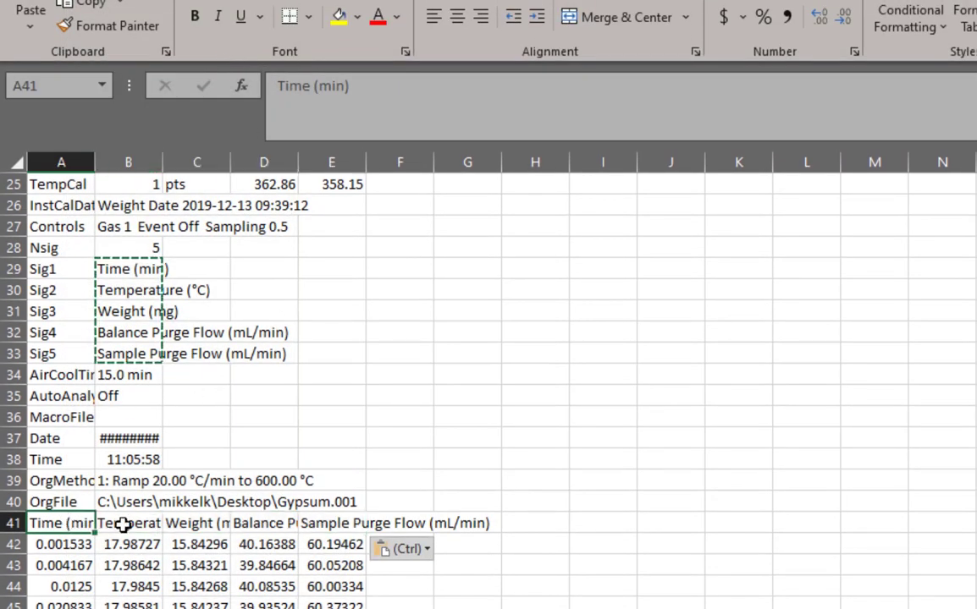
- Check the pasted column headings in A41 to E41 one by one and clear the copy selection around B29:B33
{"action": "left_click", "coordinate": [147, 523]}
{"action": "left_click", "coordinate": [183, 523]}
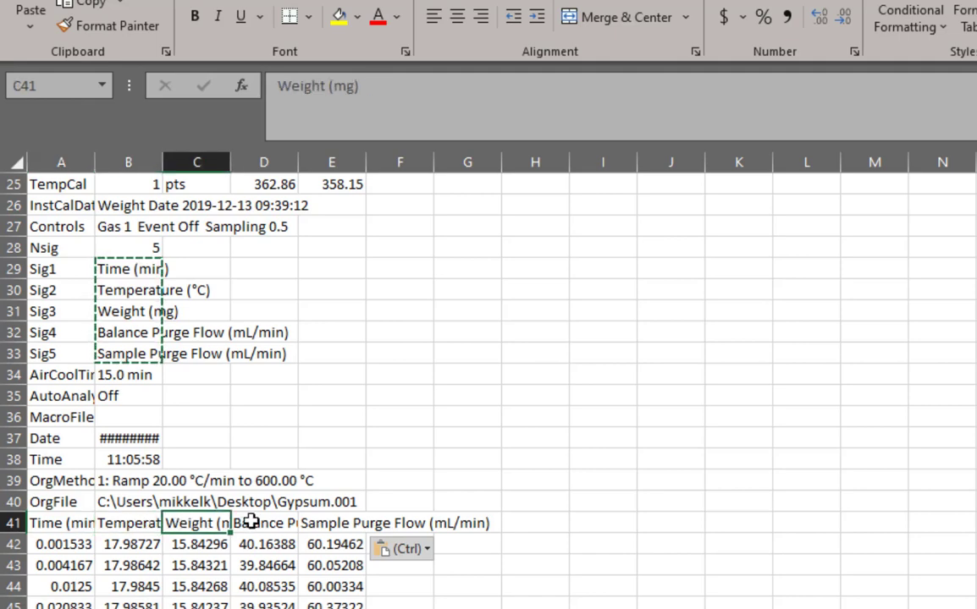
{"action": "left_click", "coordinate": [250, 523]}
{"action": "left_click", "coordinate": [338, 523]}
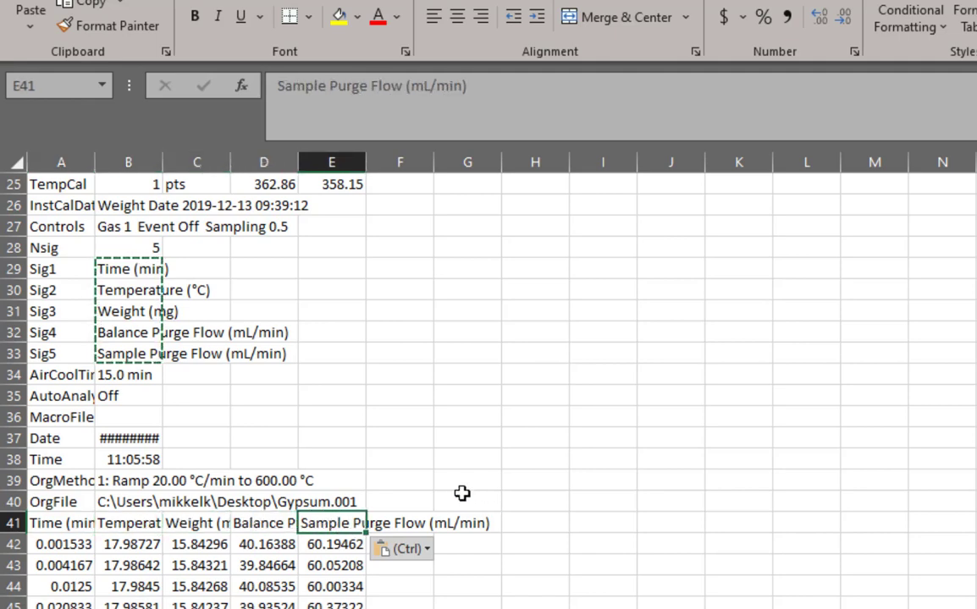
{"action": "key", "text": "Escape"}
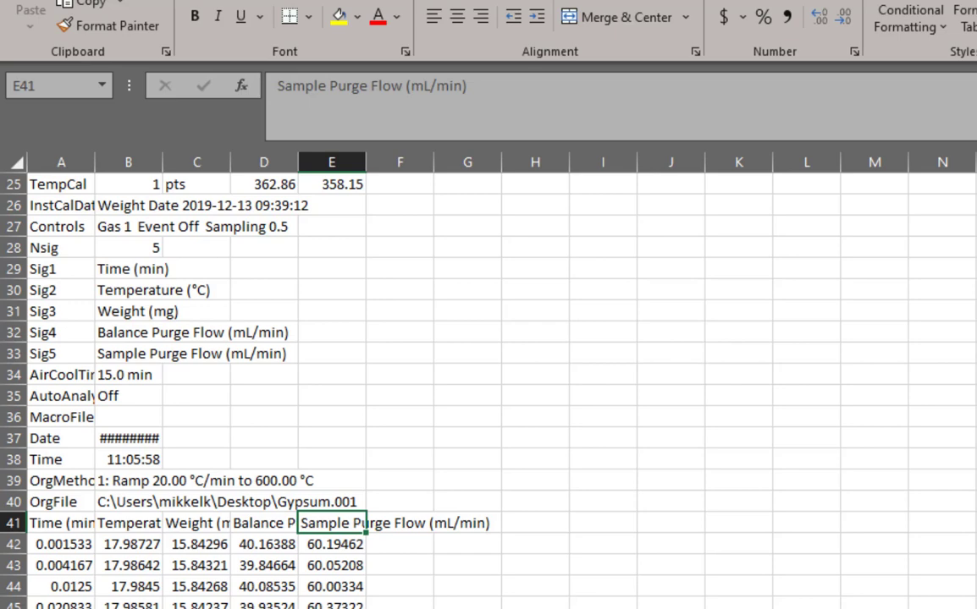
- Switch to TA Universal Analysis and export the Gypsum plot to the Desktop as Gypsum.pdf
{"action": "left_click", "coordinate": [889, 454]}
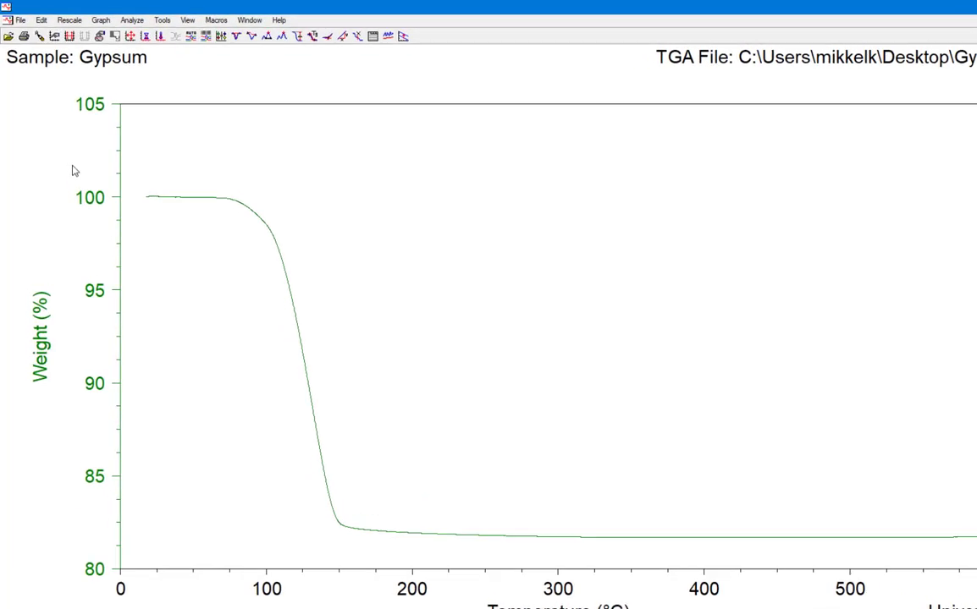
{"action": "left_click", "coordinate": [35, 34]}
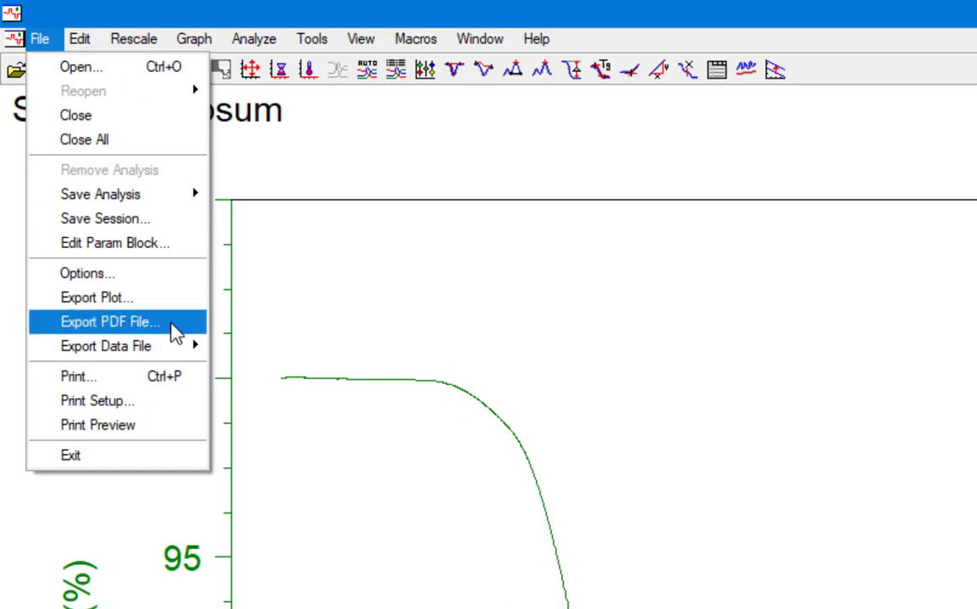
{"action": "left_click", "coordinate": [170, 324]}
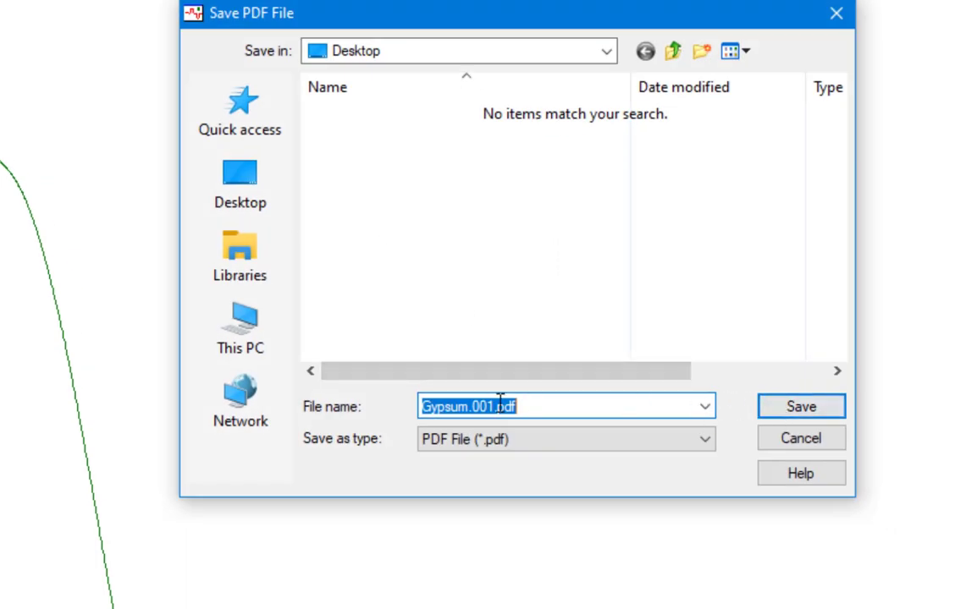
{"action": "left_click", "coordinate": [470, 407]}
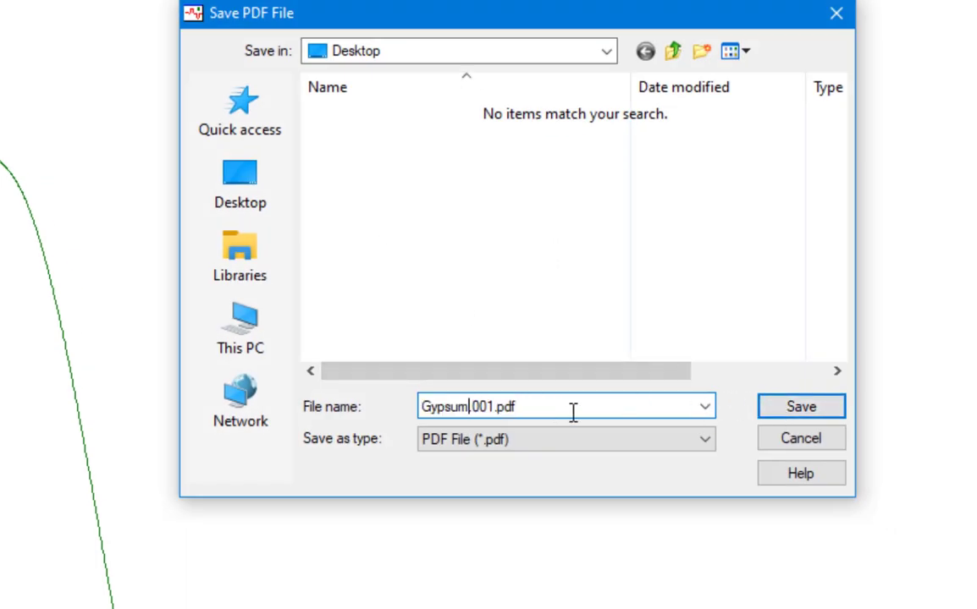
{"action": "key", "text": "Delete"}
{"action": "key", "text": "Delete"}
{"action": "key", "text": "Delete"}
{"action": "key", "text": "Delete"}
{"action": "left_click", "coordinate": [816, 410]}
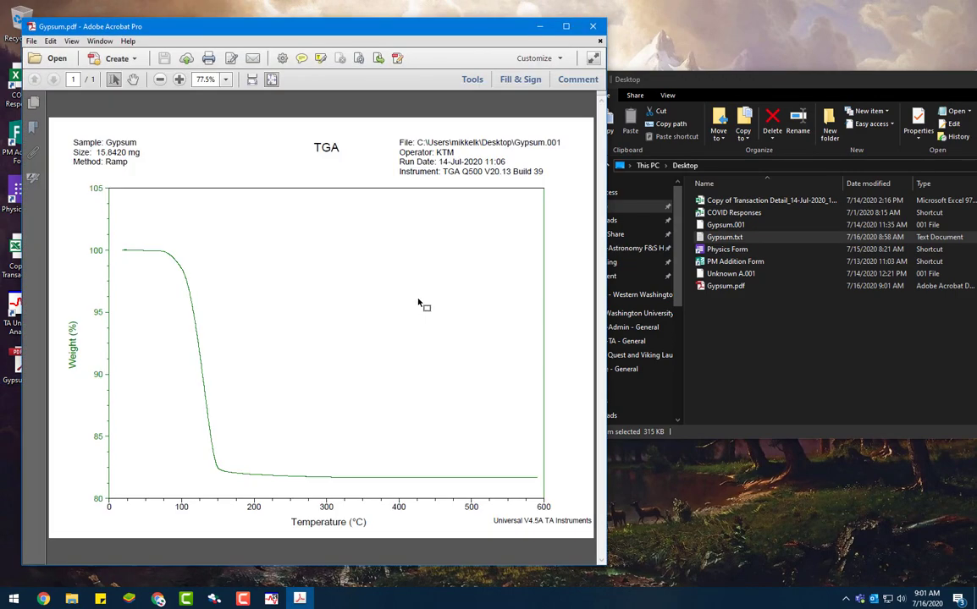
- Compare the header details of Gypsum.pdf with the Universal Analysis plot, close the PDF and return to the plot
{"action": "double_click", "coordinate": [512, 26]}
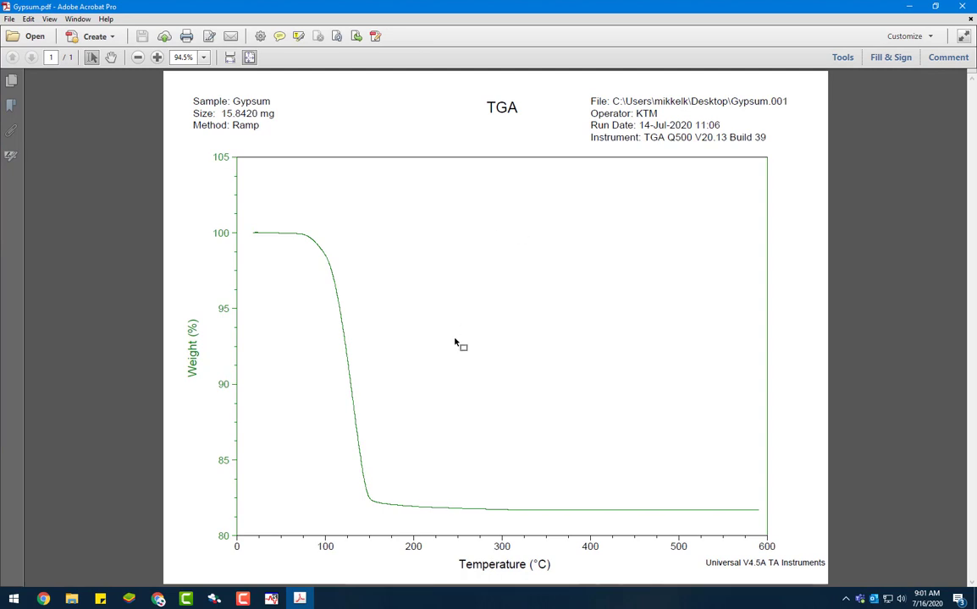
{"action": "left_click", "coordinate": [272, 599]}
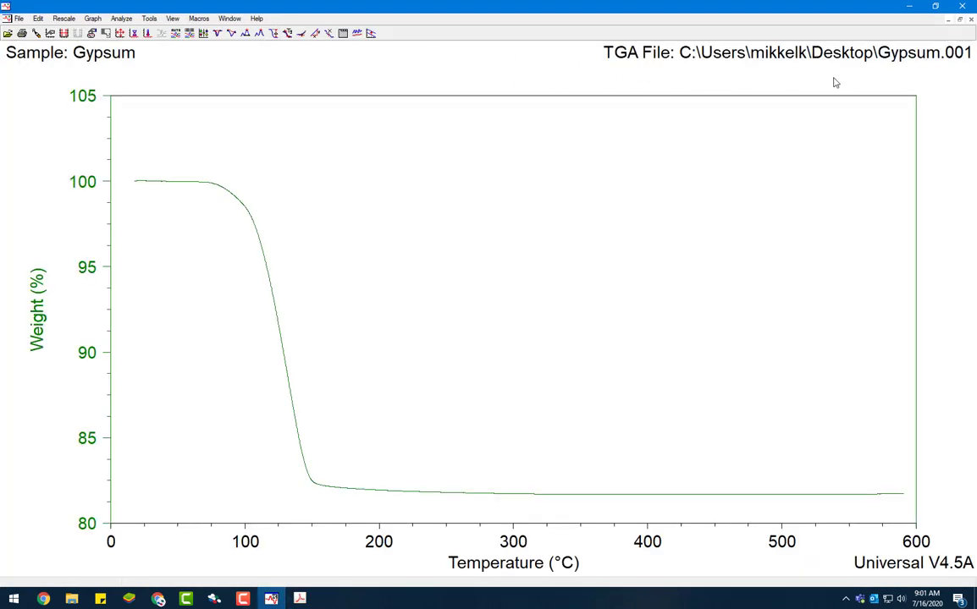
{"action": "left_click", "coordinate": [909, 12]}
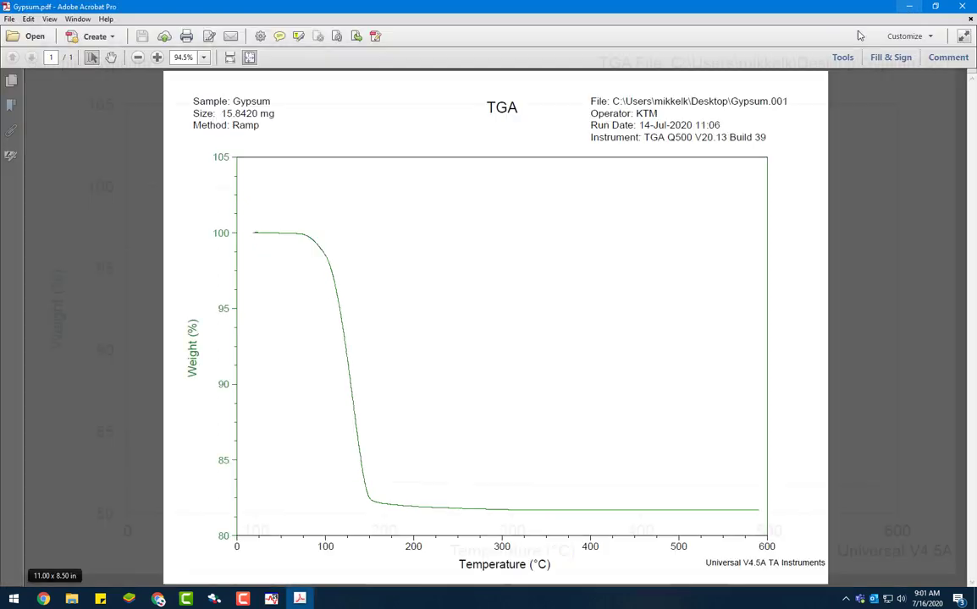
{"action": "left_click_drag", "start_coordinate": [590, 100], "coordinate": [775, 133]}
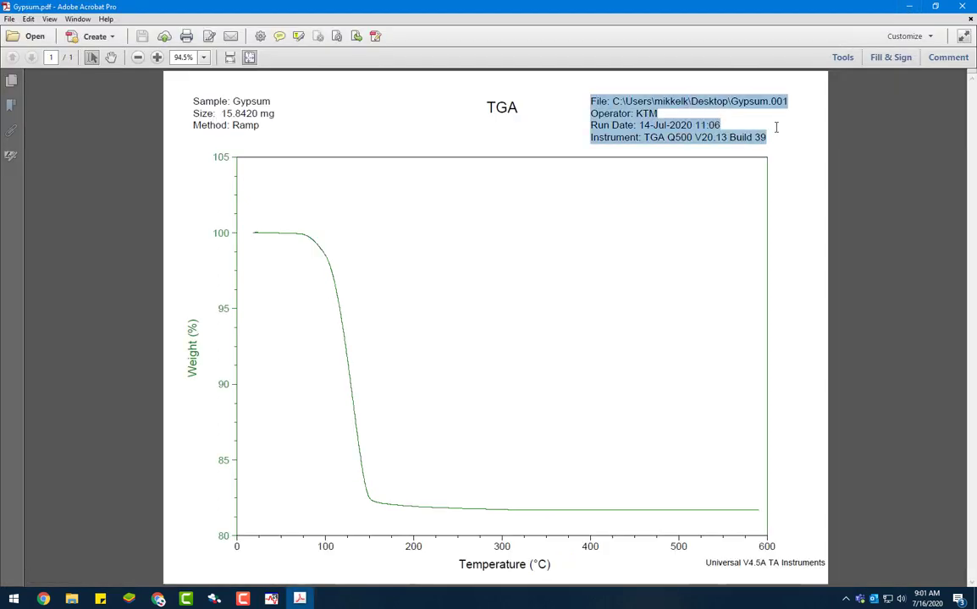
{"action": "left_click_drag", "start_coordinate": [195, 101], "coordinate": [273, 115]}
{"action": "left_click", "coordinate": [290, 134]}
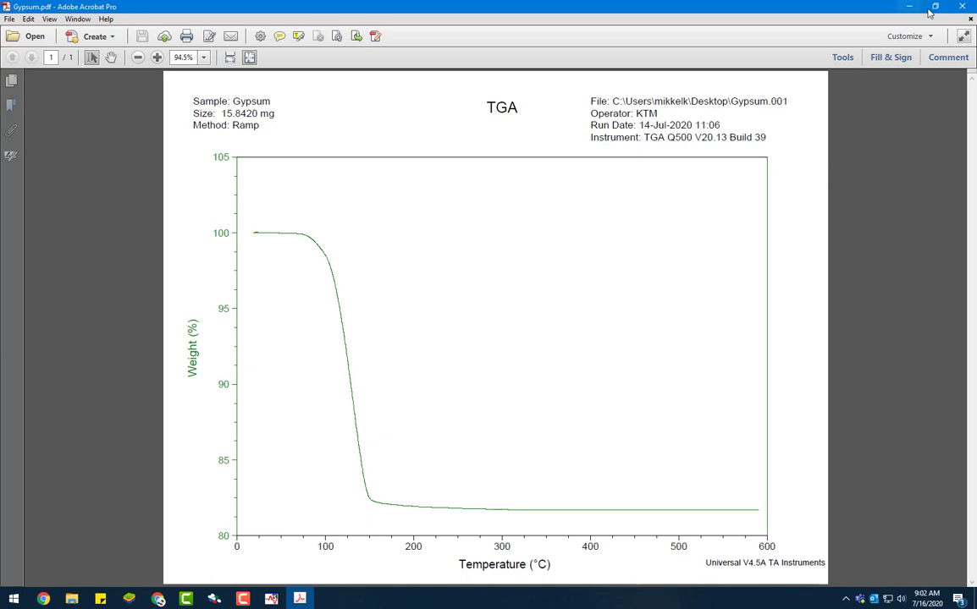
{"action": "left_click", "coordinate": [963, 7]}
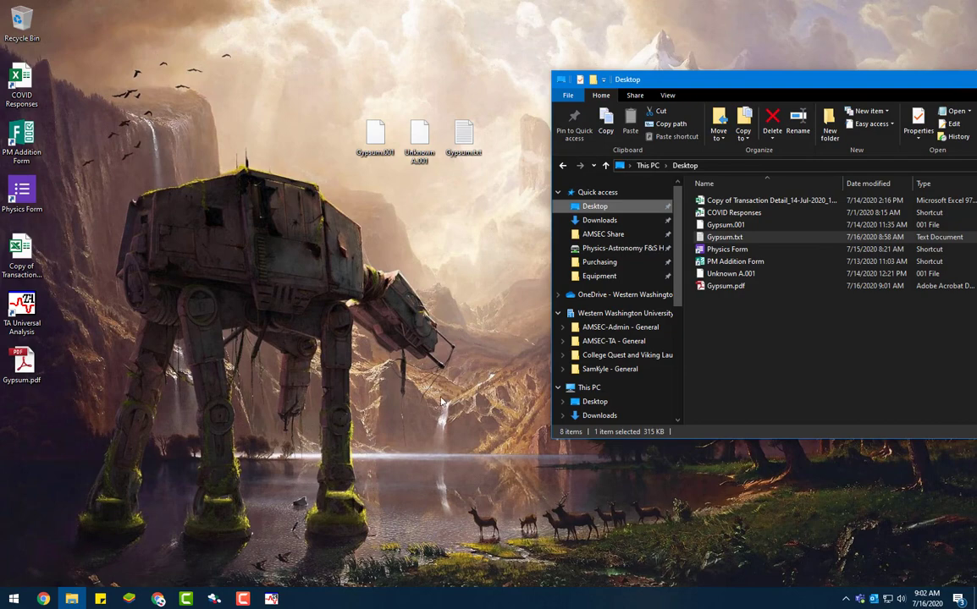
{"action": "left_click", "coordinate": [272, 600]}
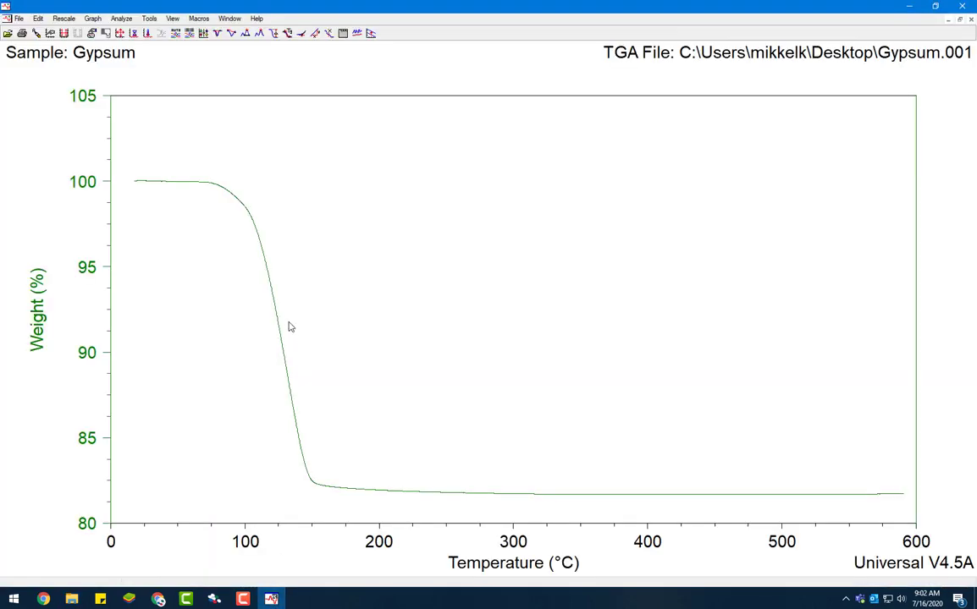
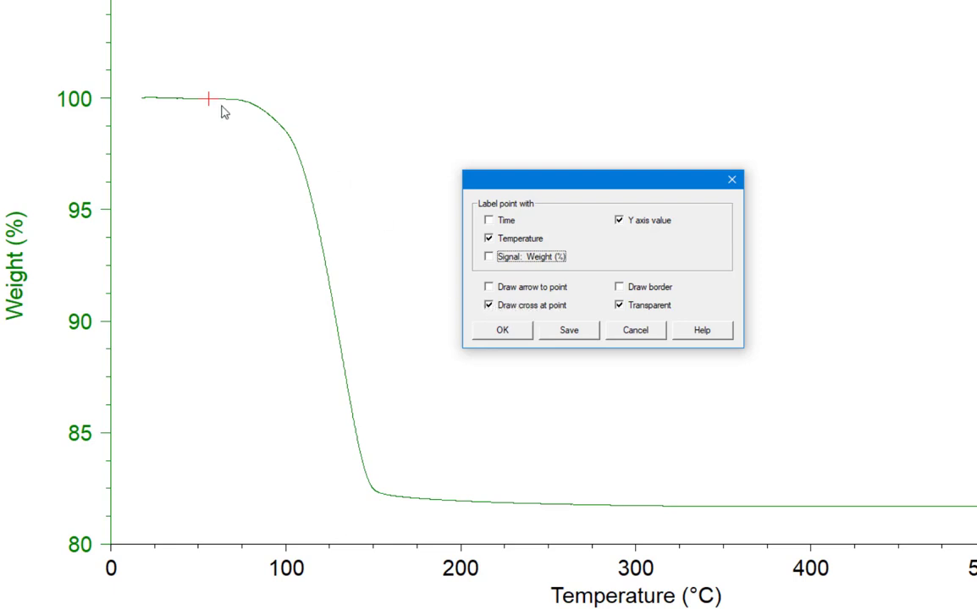
- Label the point on the curve's flat start with an arrow instead of a cross, and delete the label result
{"action": "left_click", "coordinate": [527, 310]}
{"action": "left_click", "coordinate": [525, 288]}
{"action": "left_click", "coordinate": [508, 334]}
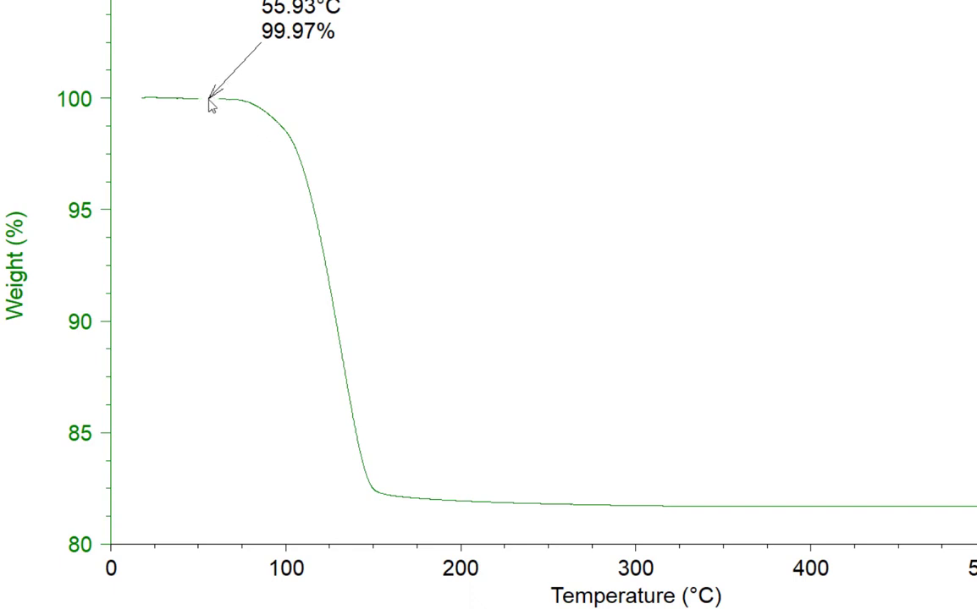
{"action": "right_click", "coordinate": [245, 31]}
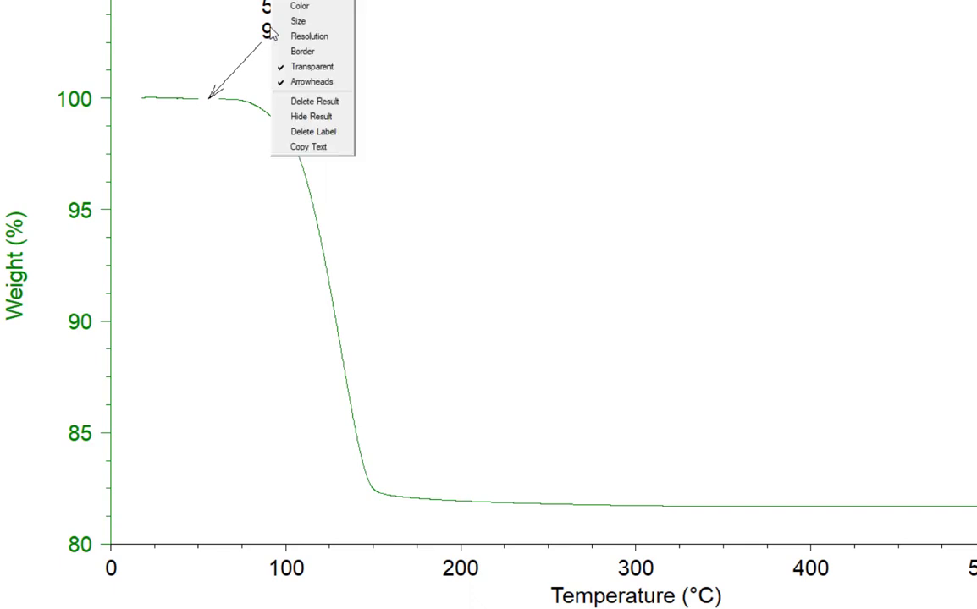
{"action": "left_click", "coordinate": [314, 102]}
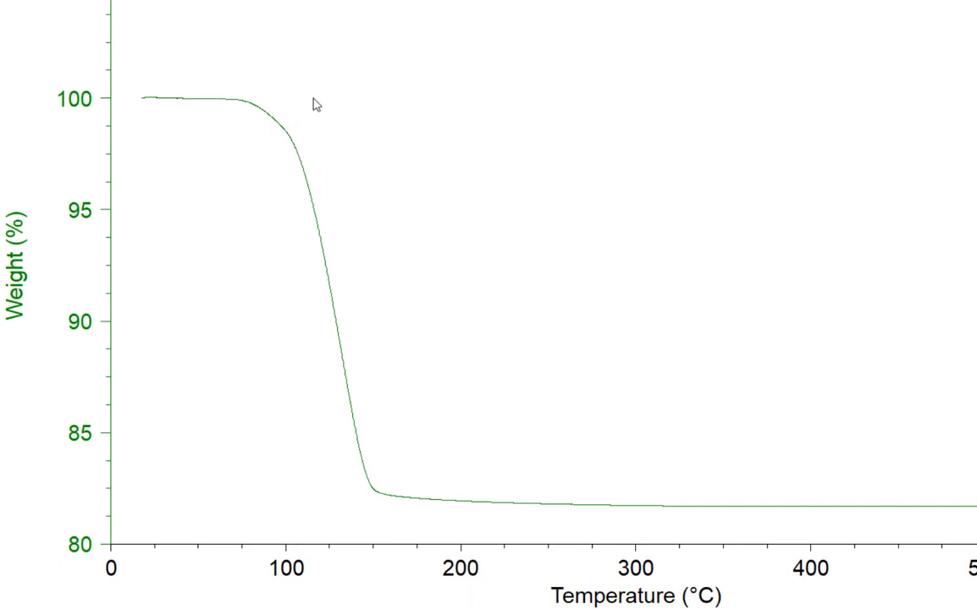
{"action": "right_click", "coordinate": [210, 105]}
{"action": "key", "text": "Escape"}
{"action": "left_click", "coordinate": [237, 36]}
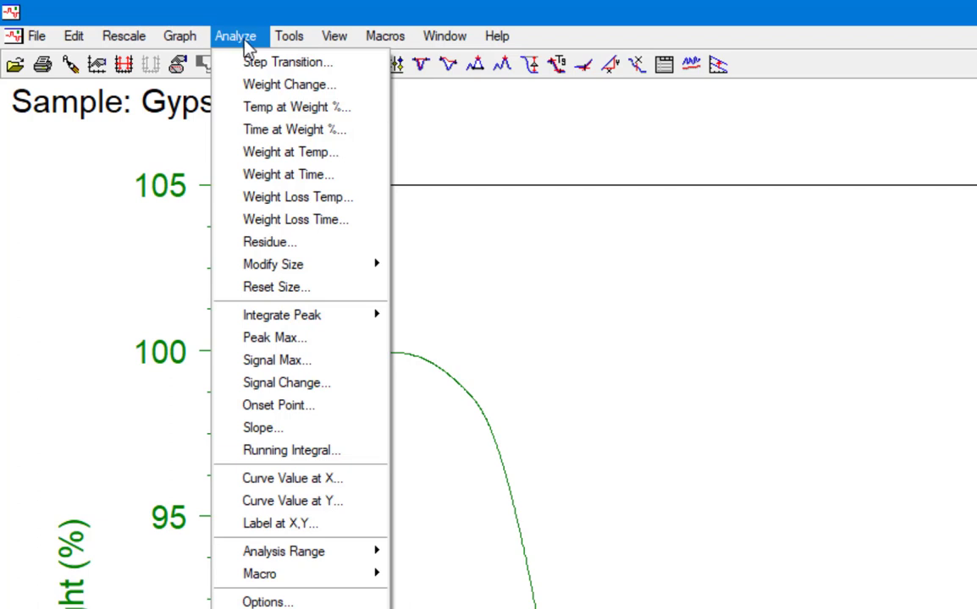
{"action": "left_click", "coordinate": [687, 314]}
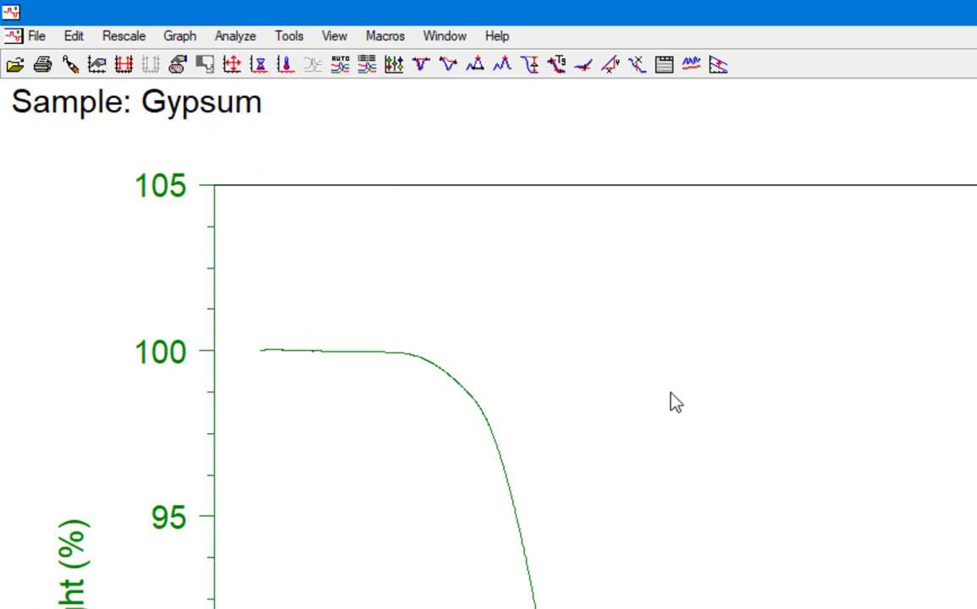
- Review the available line types in the graph options and set the grid type to Grid at all ticks
{"action": "right_click", "coordinate": [584, 364]}
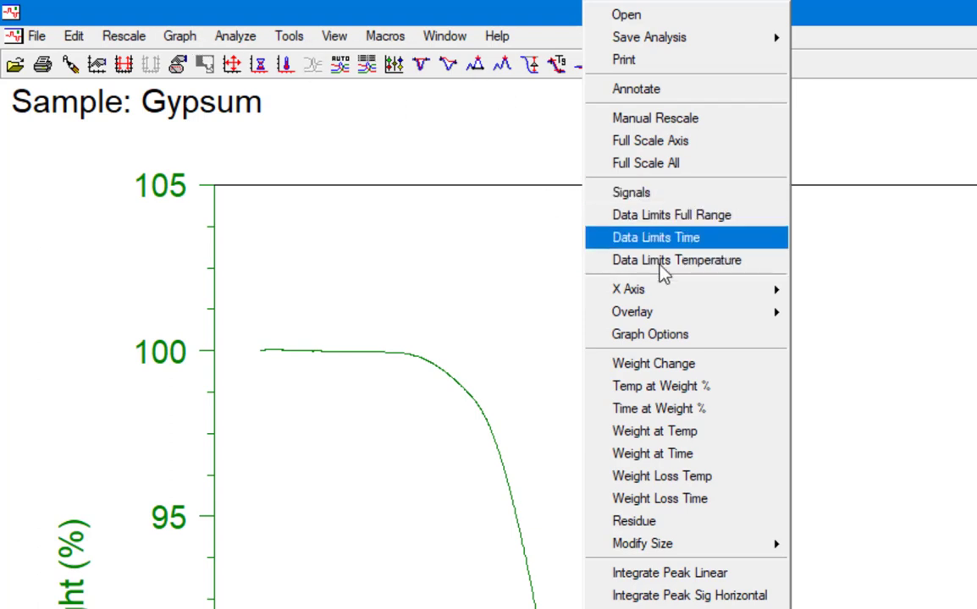
{"action": "left_click", "coordinate": [671, 337]}
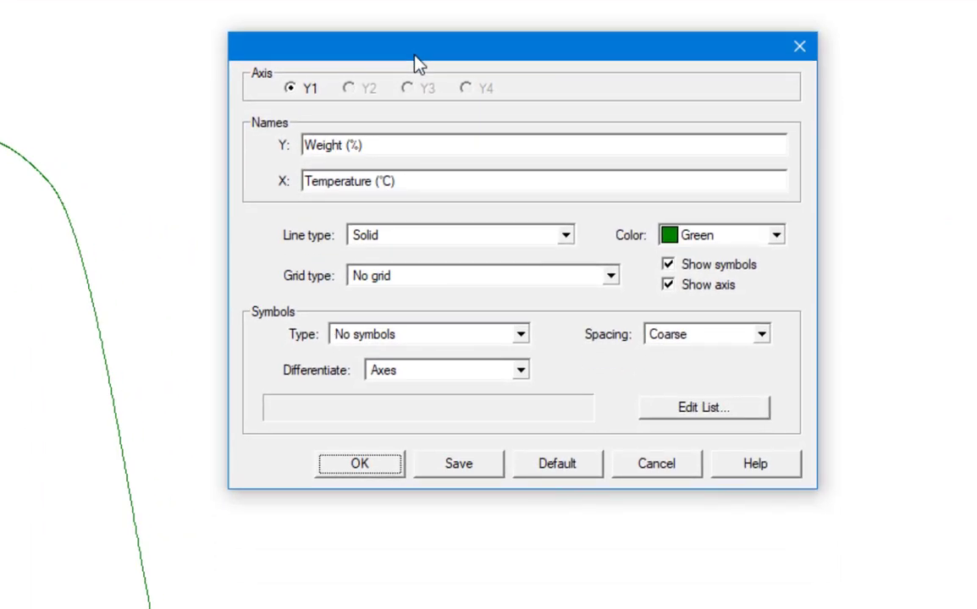
{"action": "left_click", "coordinate": [521, 241]}
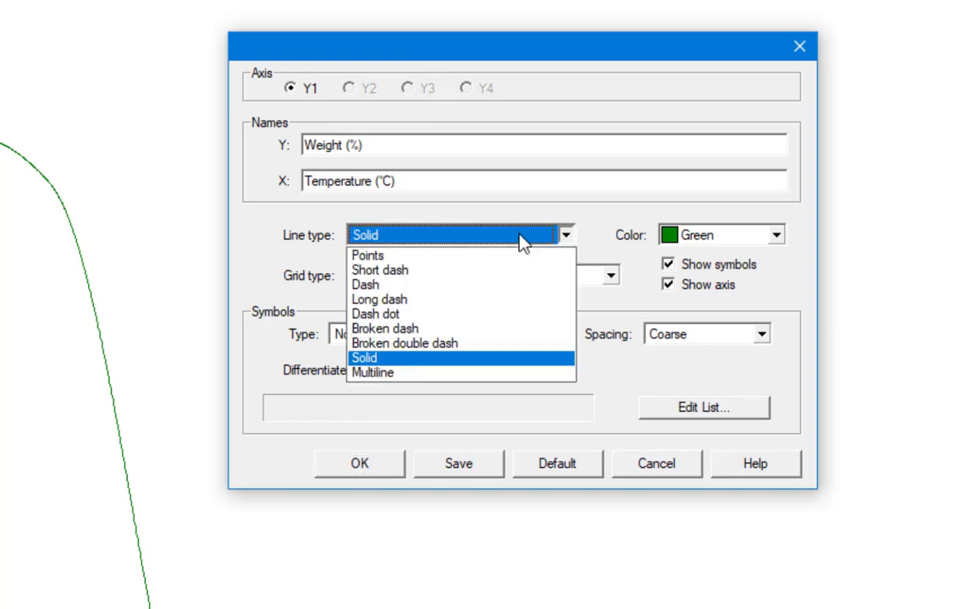
{"action": "left_click", "coordinate": [520, 241]}
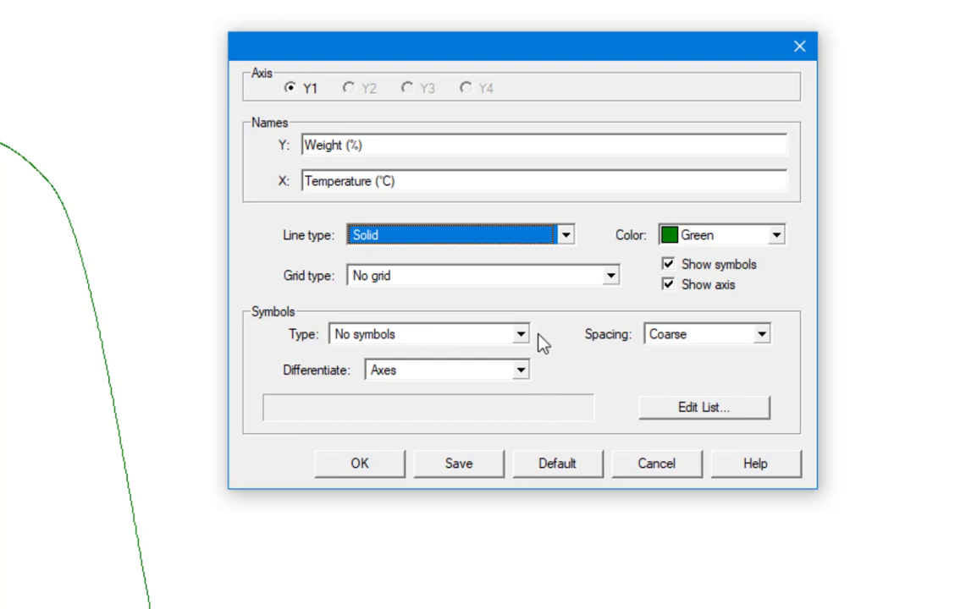
{"action": "left_click", "coordinate": [533, 278]}
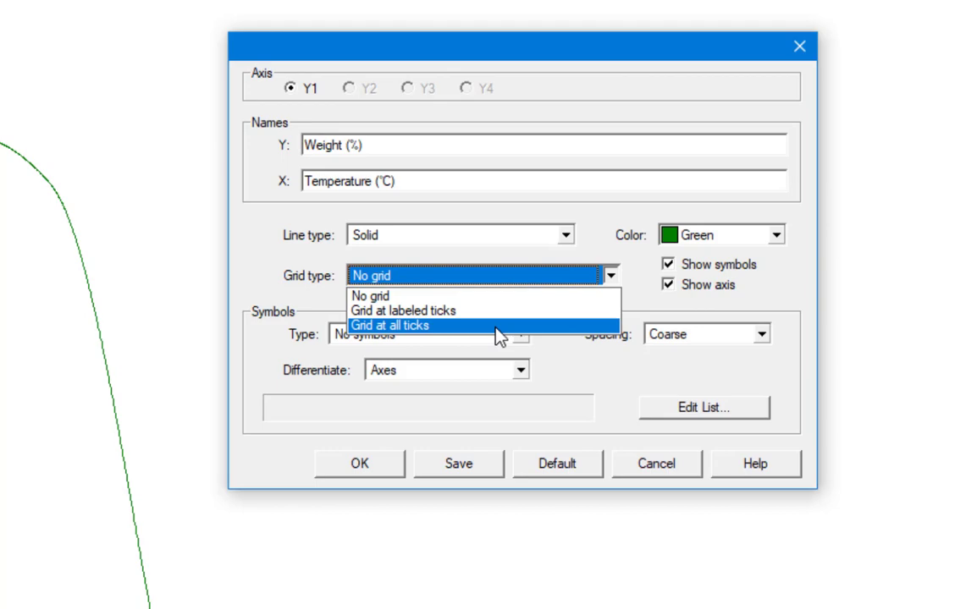
{"action": "left_click", "coordinate": [499, 328]}
{"action": "left_click", "coordinate": [360, 464]}
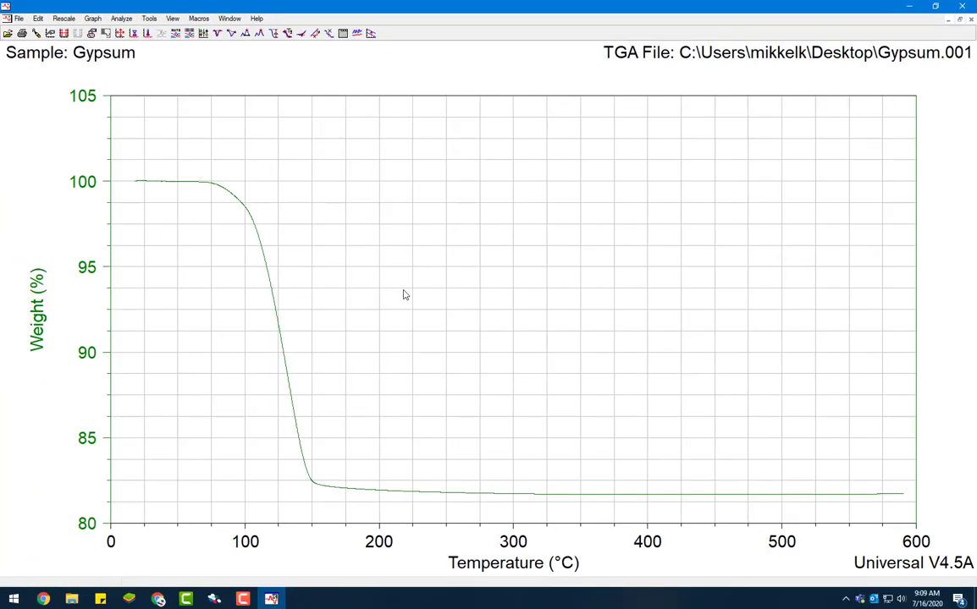
- Set the grid type back to No grid in the graph options, leaving the axis names as they are
{"action": "right_click", "coordinate": [341, 191]}
{"action": "mouse_move", "coordinate": [372, 174]}
{"action": "left_click", "coordinate": [486, 174]}
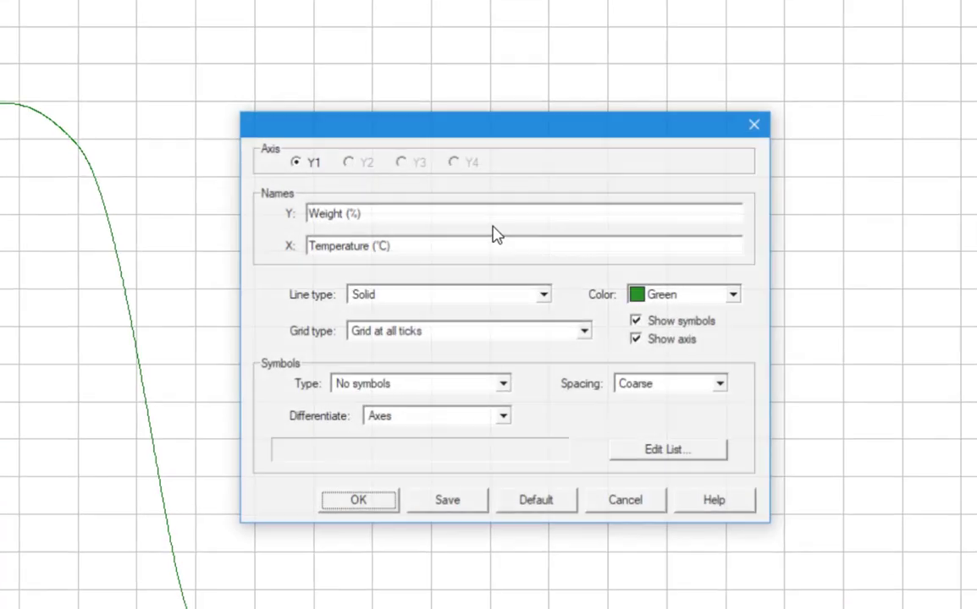
{"action": "left_click", "coordinate": [446, 331]}
{"action": "left_click", "coordinate": [533, 346]}
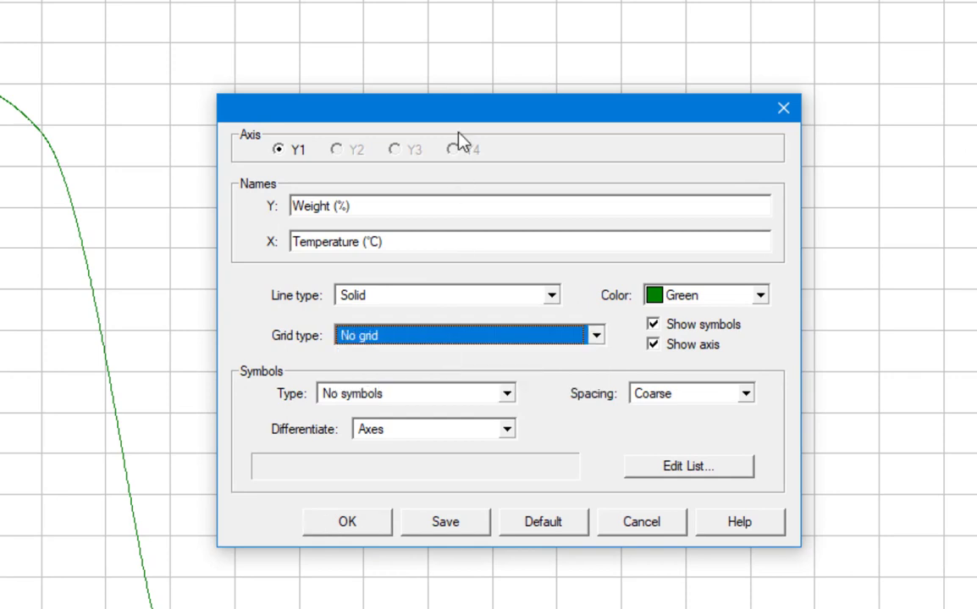
{"action": "left_click_drag", "start_coordinate": [465, 108], "coordinate": [476, 9]}
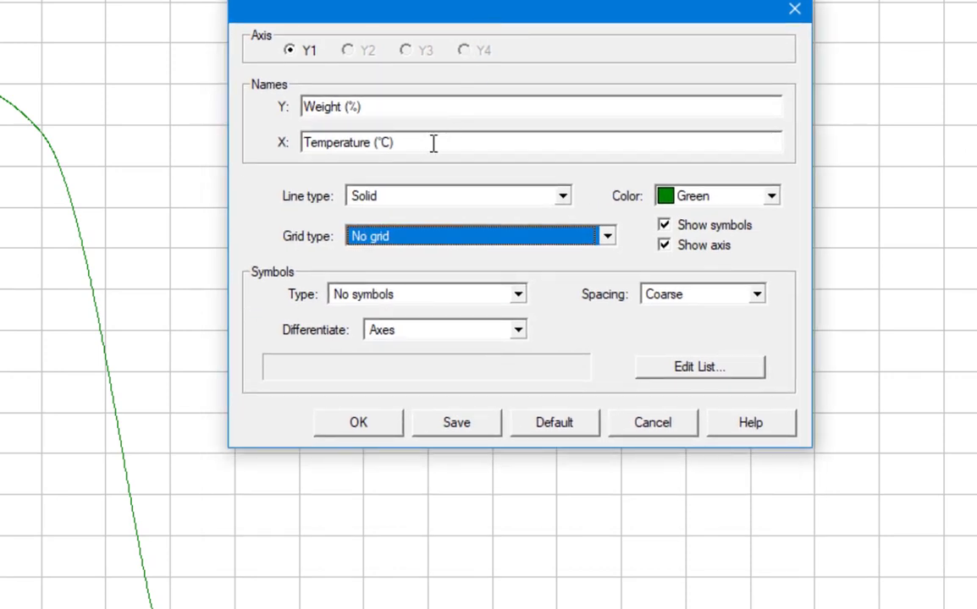
{"action": "left_click", "coordinate": [305, 142]}
{"action": "mouse_move", "coordinate": [303, 110]}
{"action": "left_mouse_down"}
{"action": "mouse_move", "coordinate": [403, 109]}
{"action": "mouse_move", "coordinate": [303, 110]}
{"action": "left_mouse_up"}
{"action": "left_click", "coordinate": [446, 115]}
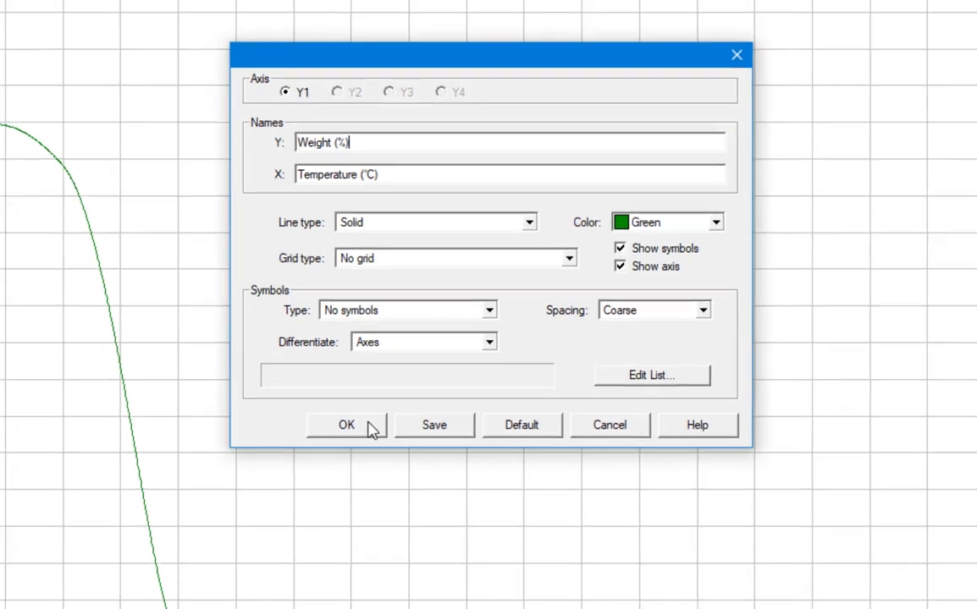
{"action": "left_click", "coordinate": [358, 423]}
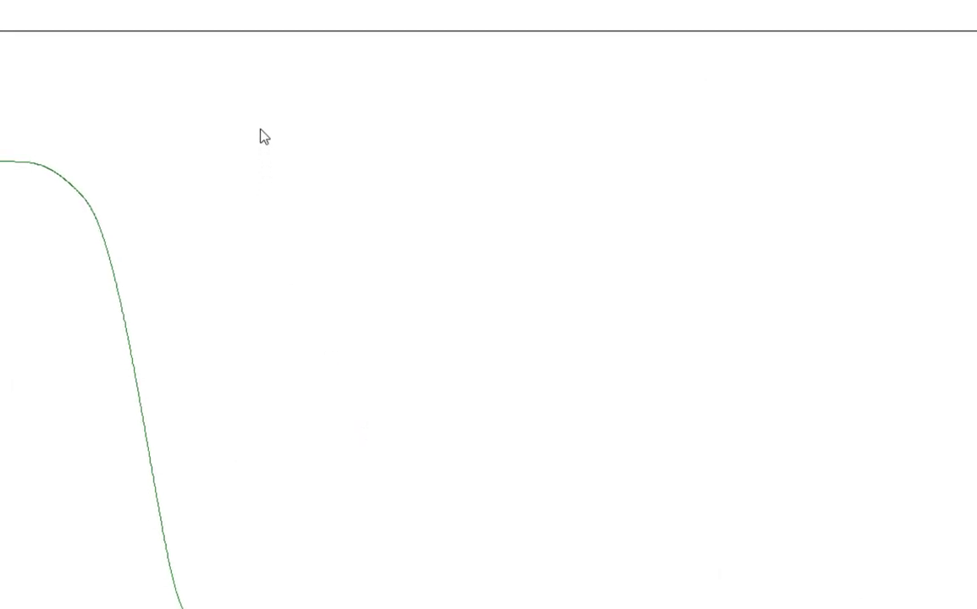
- Plot Weight (%) as the Y2 signal with type Derivative (temp), keeping Y1 as Weight (%)
{"action": "right_click", "coordinate": [262, 135]}
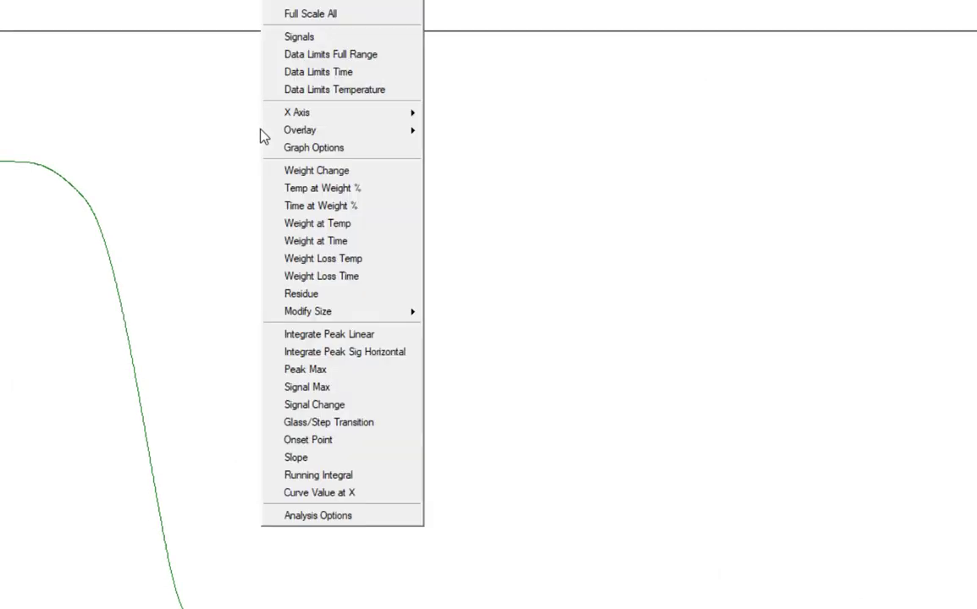
{"action": "left_click", "coordinate": [312, 42]}
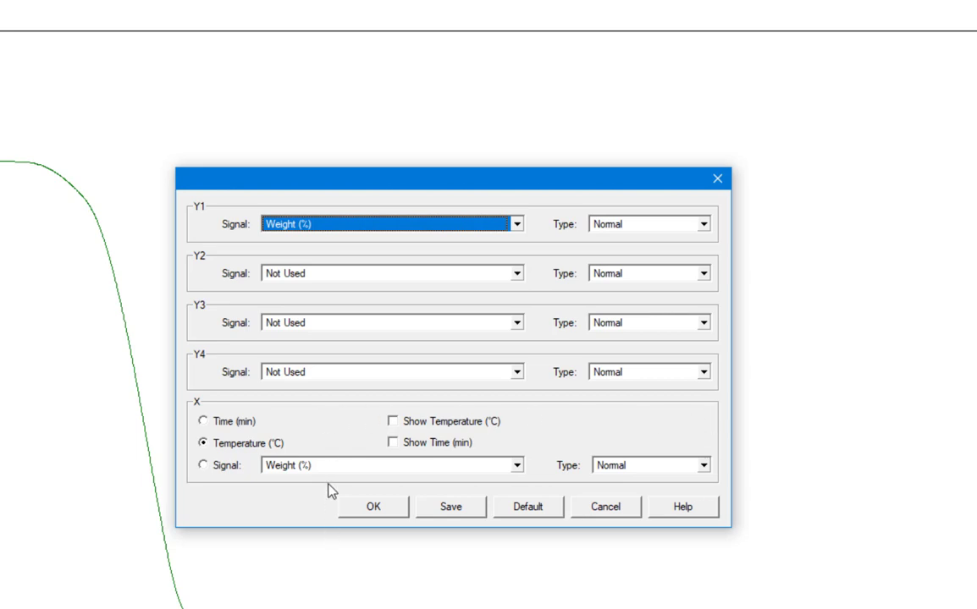
{"action": "left_click", "coordinate": [425, 225]}
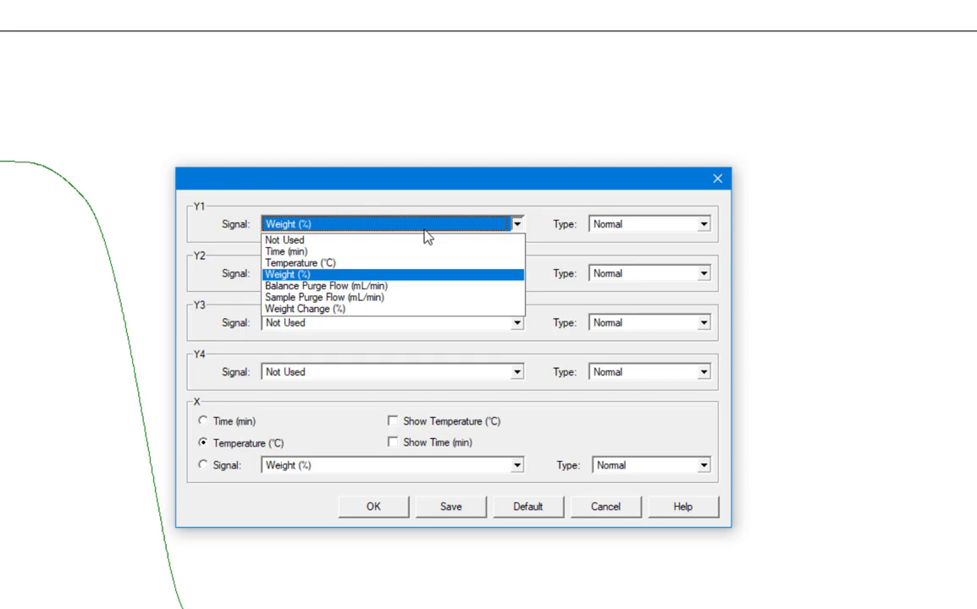
{"action": "left_click", "coordinate": [414, 199]}
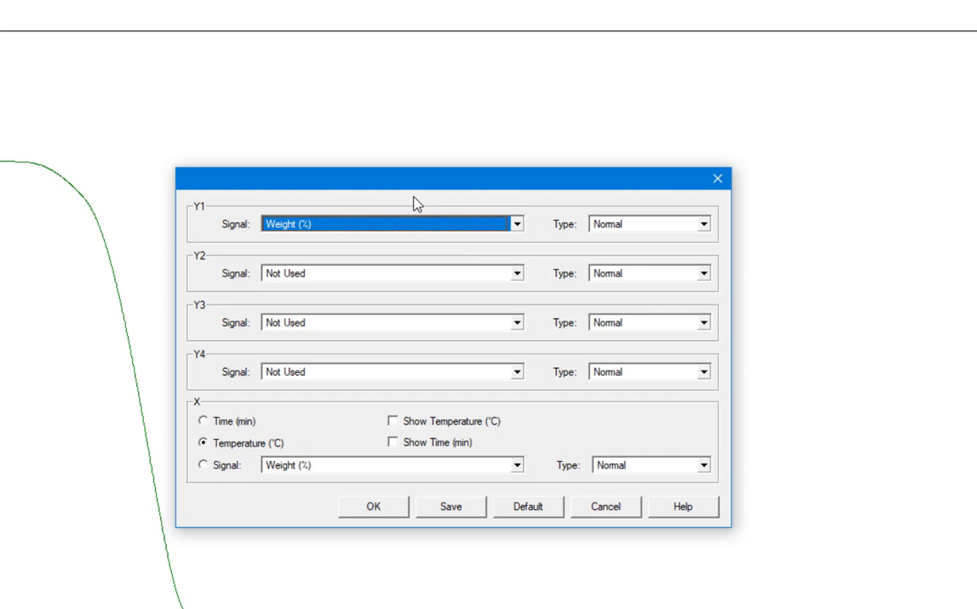
{"action": "left_click", "coordinate": [414, 276]}
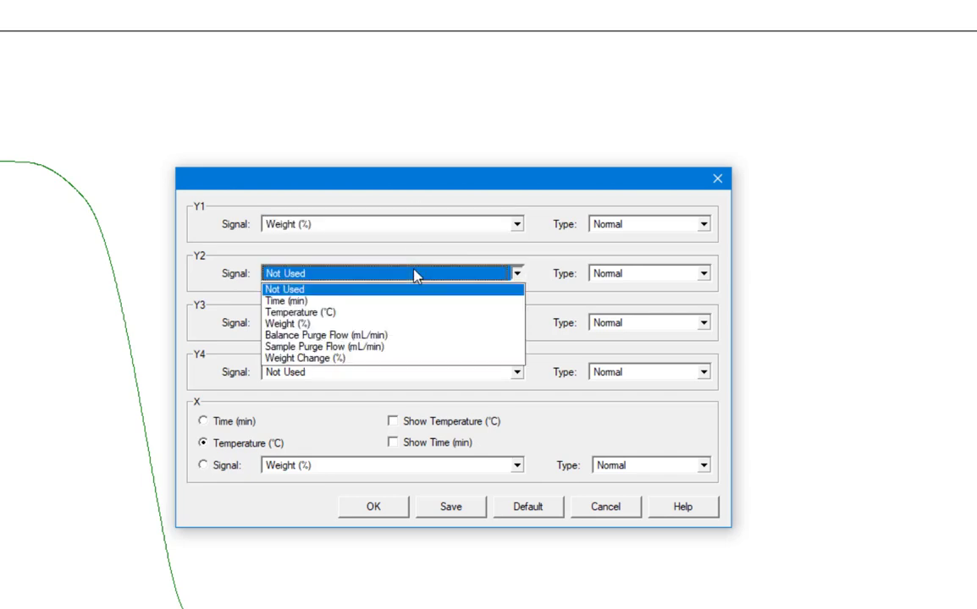
{"action": "left_click", "coordinate": [509, 275]}
{"action": "left_click", "coordinate": [474, 276]}
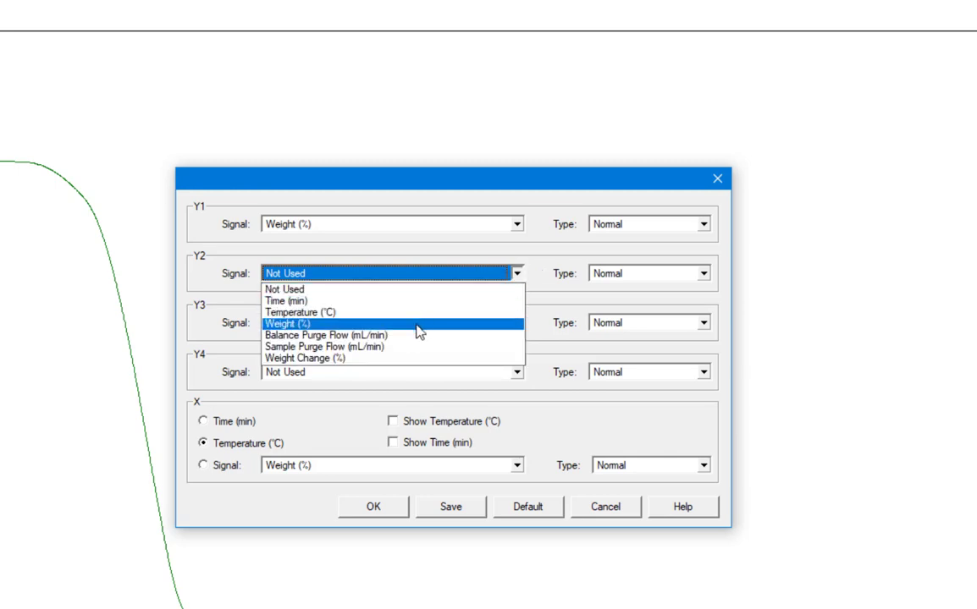
{"action": "left_click", "coordinate": [418, 324]}
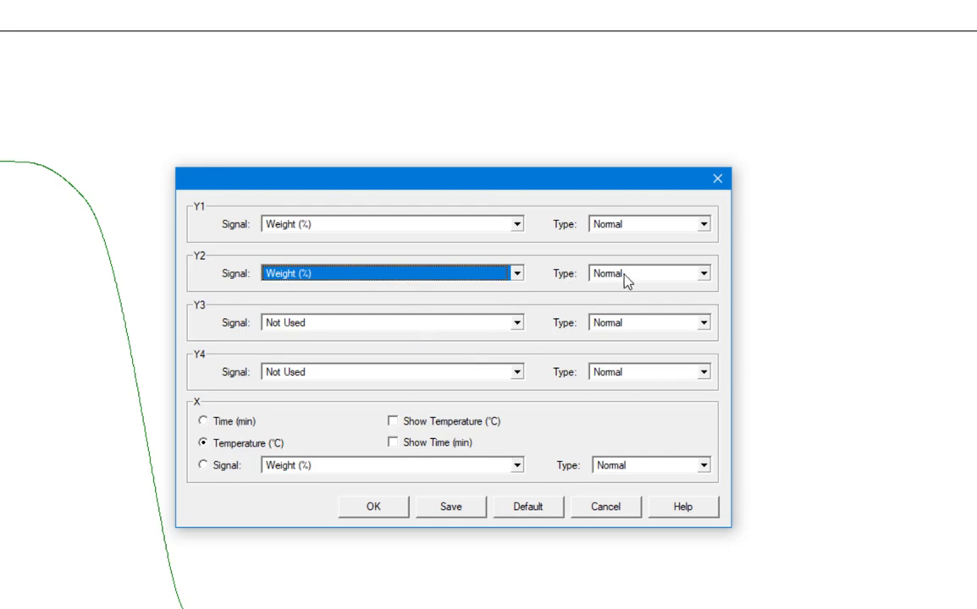
{"action": "left_click", "coordinate": [682, 276]}
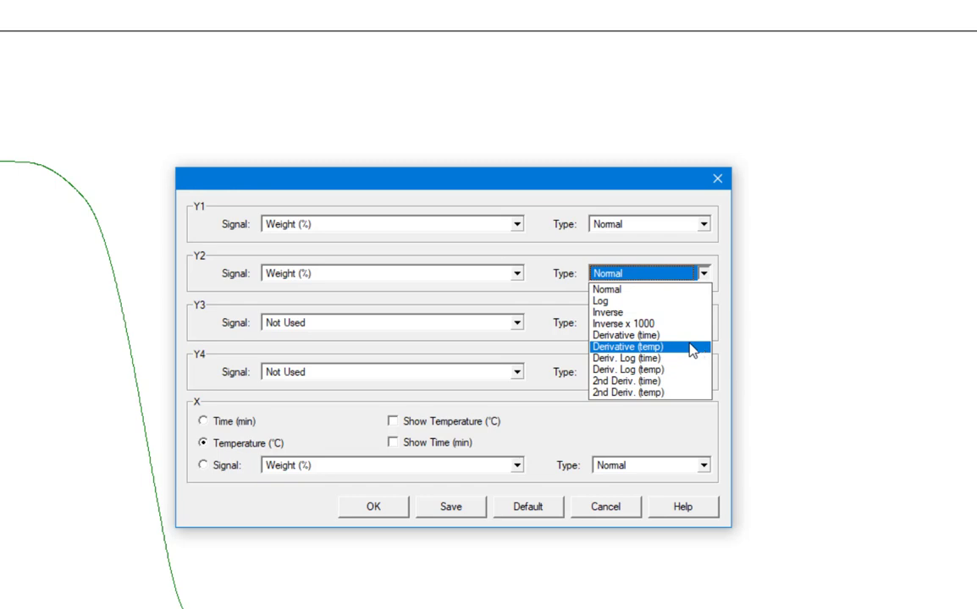
{"action": "left_click", "coordinate": [627, 348]}
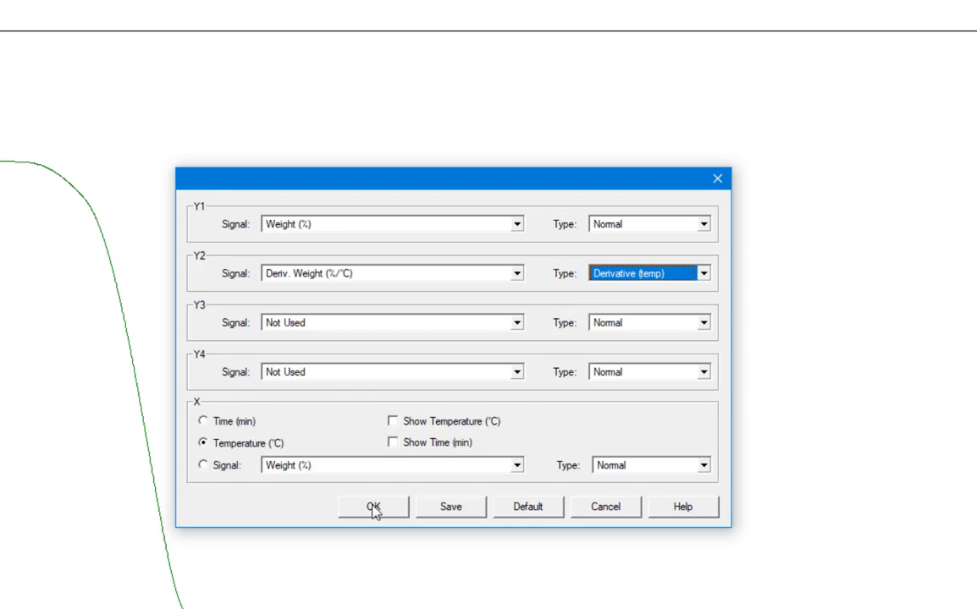
{"action": "left_click", "coordinate": [381, 510]}
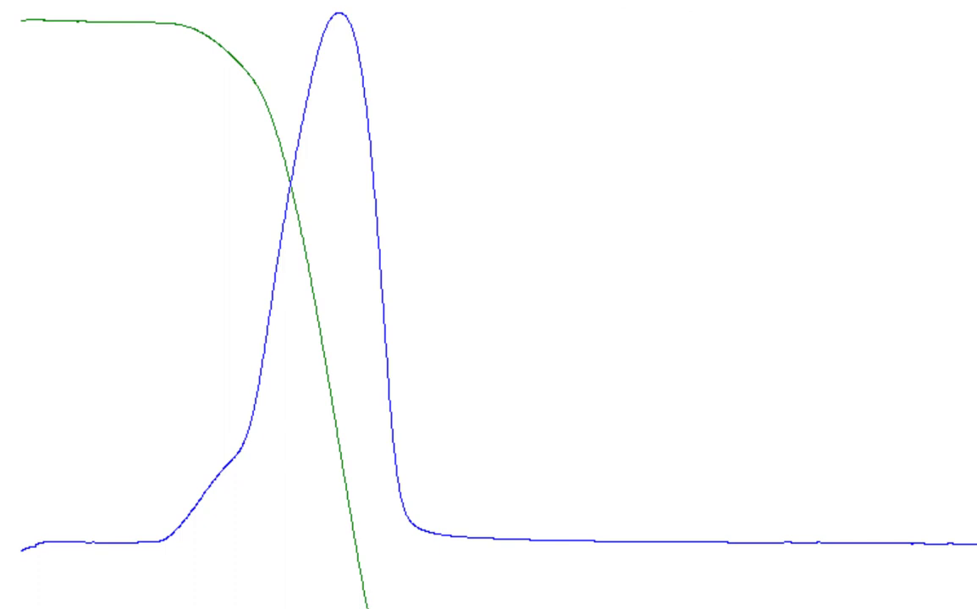
- Set the Y2 signal back to Not Used to remove the derivative curve from the plot
{"action": "right_click", "coordinate": [462, 39]}
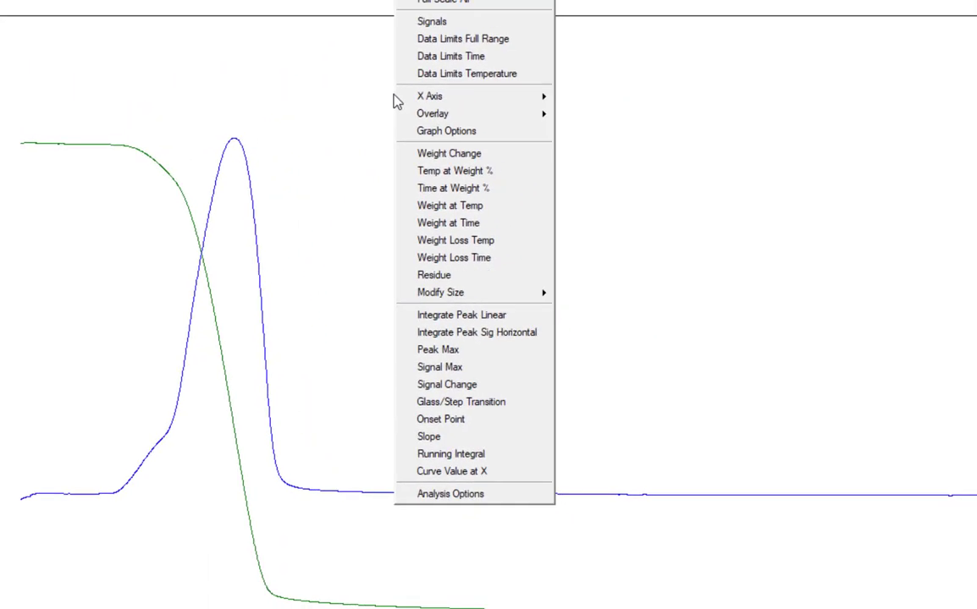
{"action": "left_click", "coordinate": [510, 28]}
{"action": "left_click", "coordinate": [595, 257]}
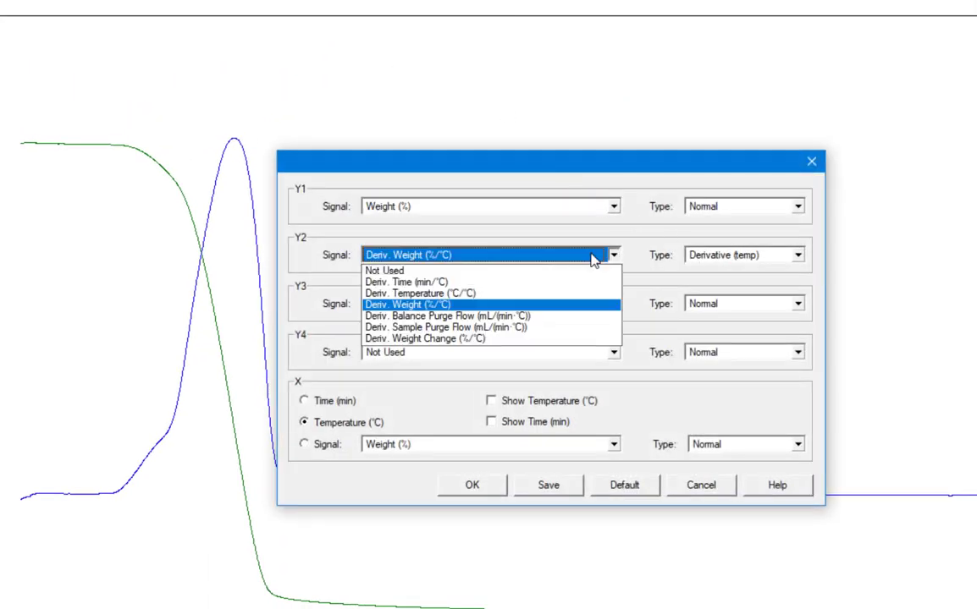
{"action": "left_click", "coordinate": [569, 271]}
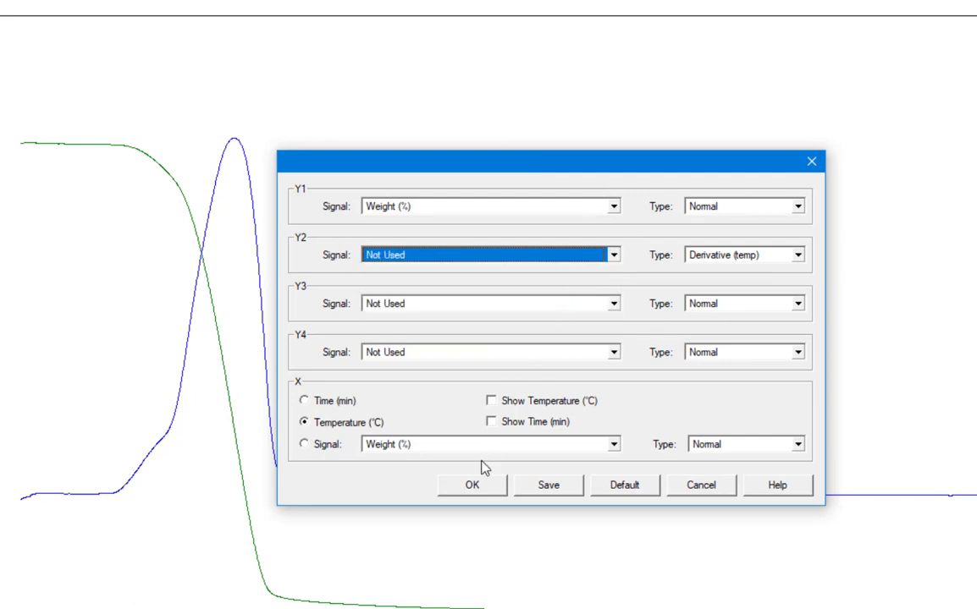
{"action": "left_click", "coordinate": [472, 486]}
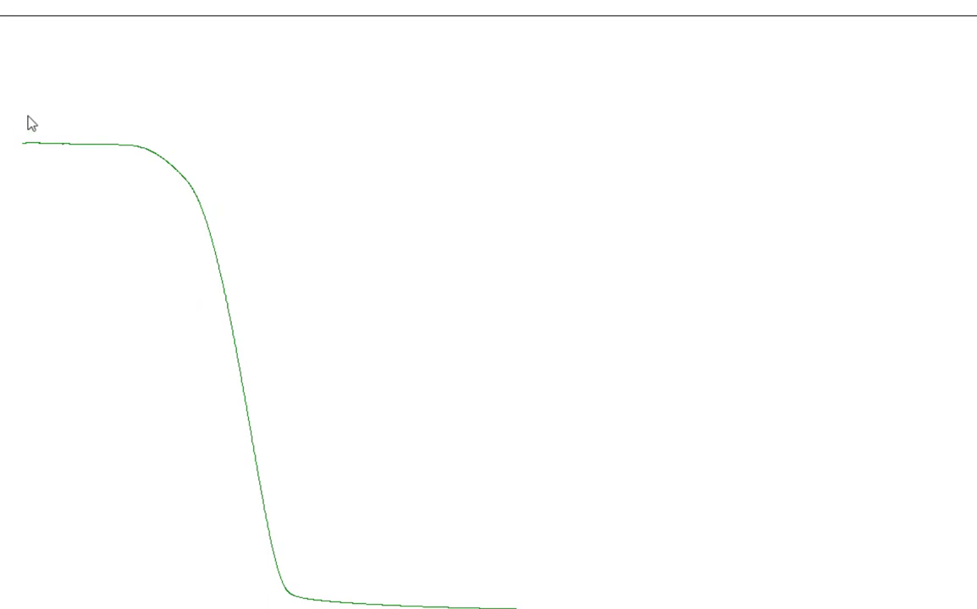
- Zoom the plot into a box around the curve's flat start and initial drop, and restore the full scale
{"action": "left_click_drag", "start_coordinate": [7, 102], "coordinate": [296, 313]}
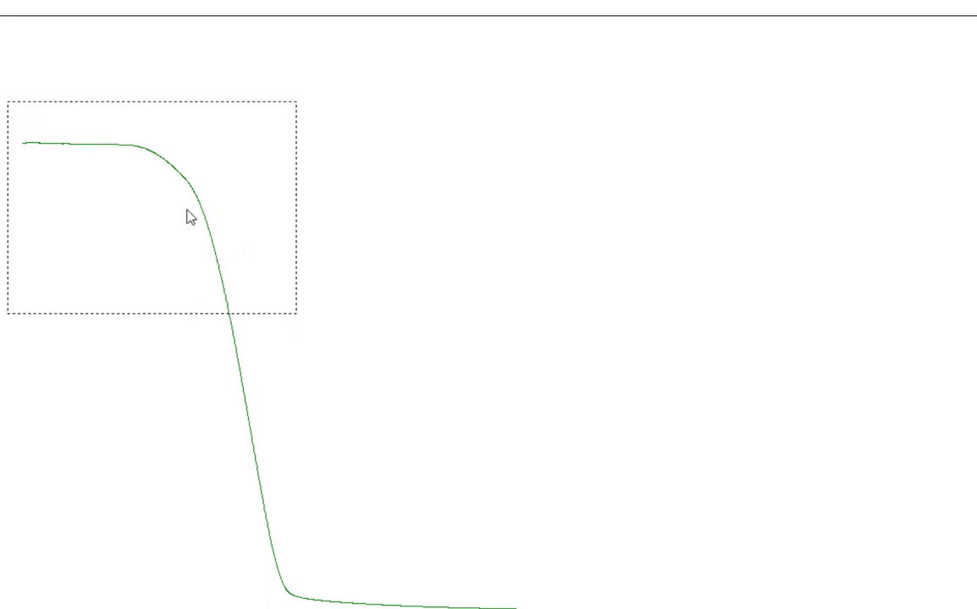
{"action": "left_click", "coordinate": [471, 176]}
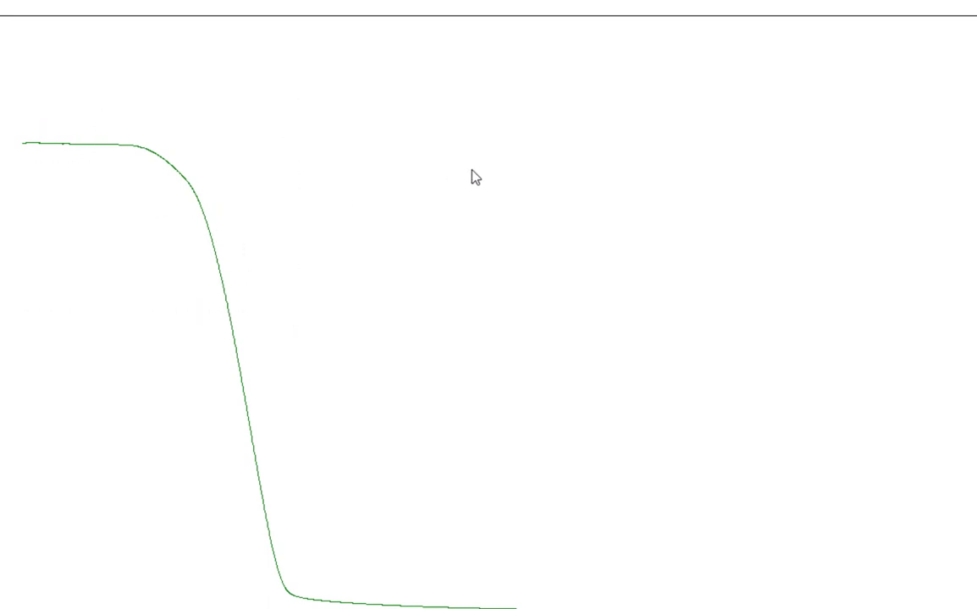
{"action": "left_click_drag", "start_coordinate": [10, 114], "coordinate": [170, 243]}
{"action": "left_click_drag", "start_coordinate": [236, 299], "coordinate": [285, 341]}
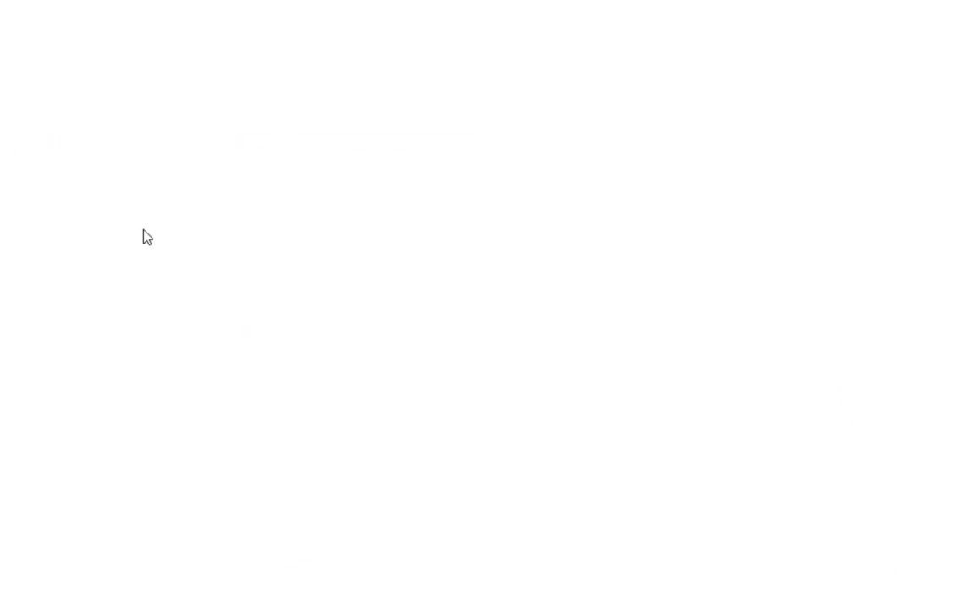
{"action": "right_click", "coordinate": [382, 270]}
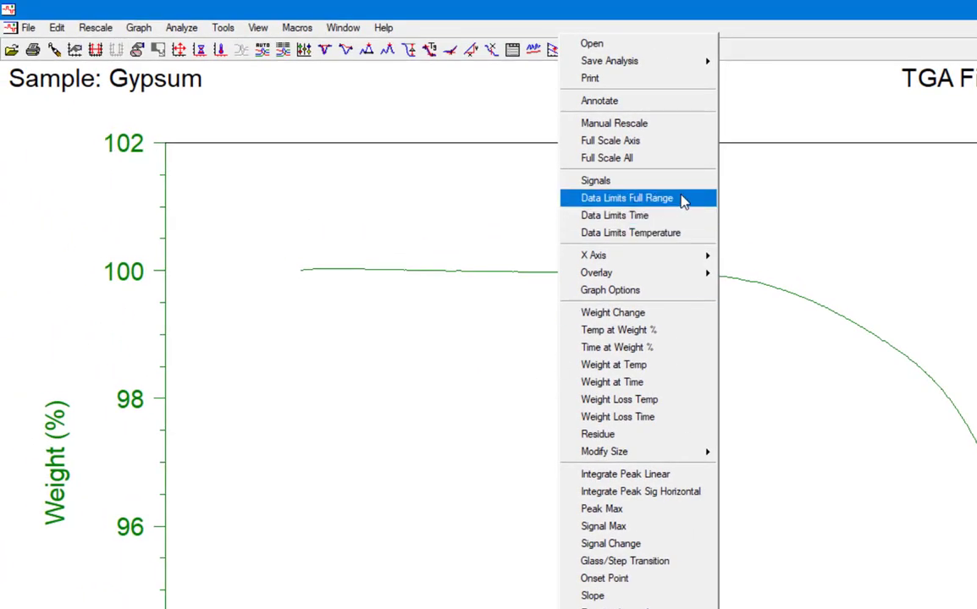
{"action": "left_click", "coordinate": [149, 12]}
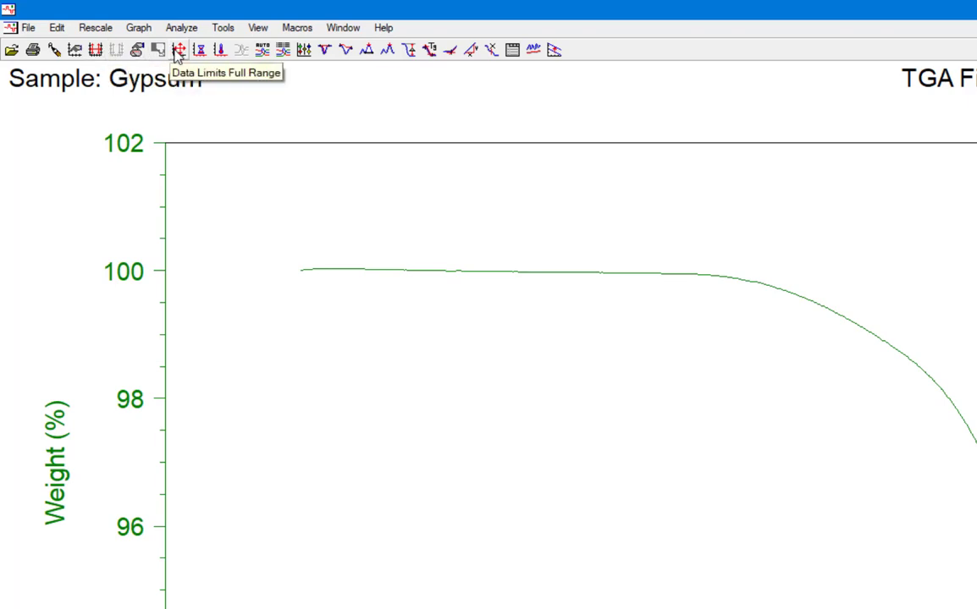
{"action": "left_click", "coordinate": [95, 50]}
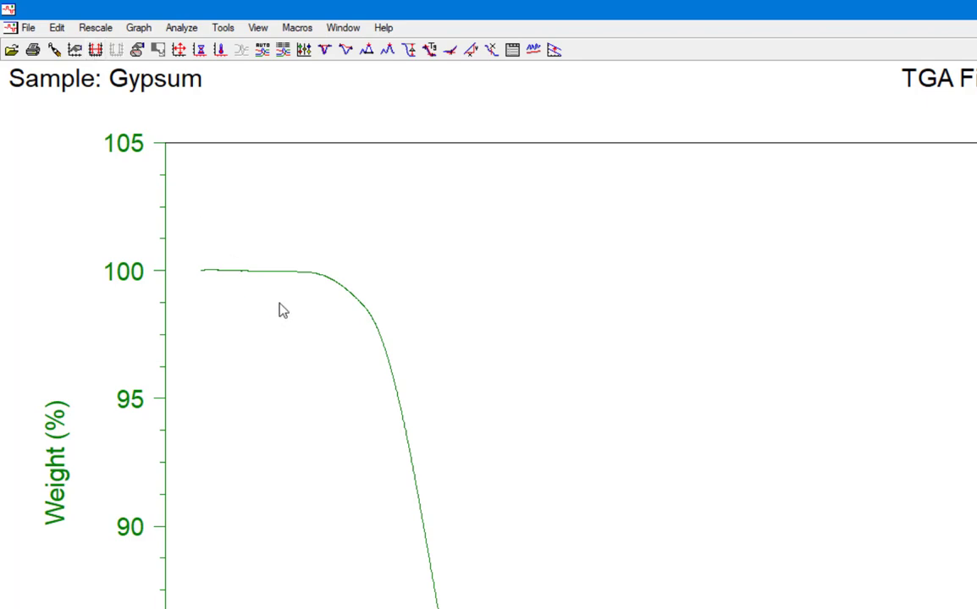
- Set the stop value of the Y1 axis to 101 in the manual rescale settings
{"action": "right_click", "coordinate": [454, 220]}
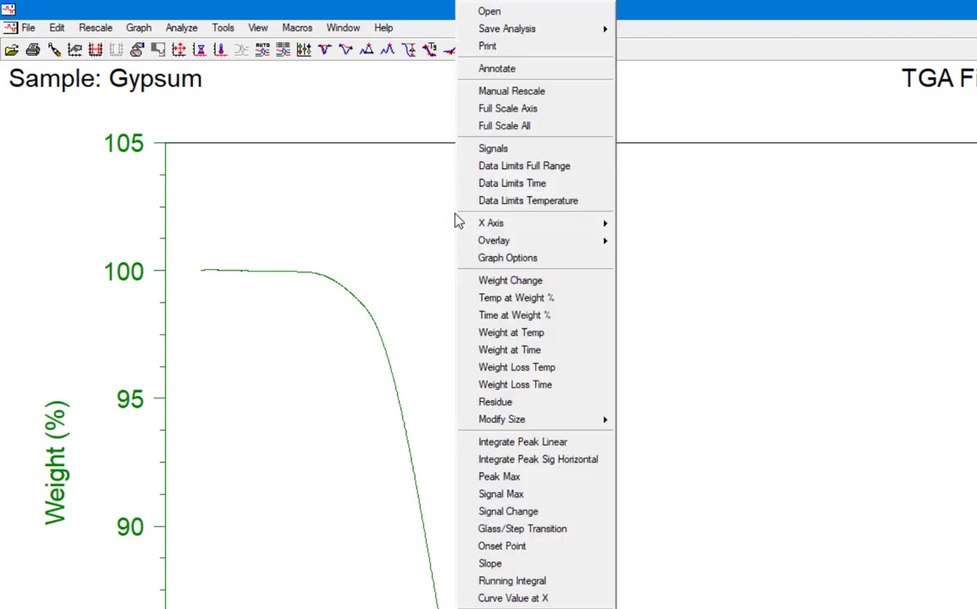
{"action": "left_click", "coordinate": [541, 95]}
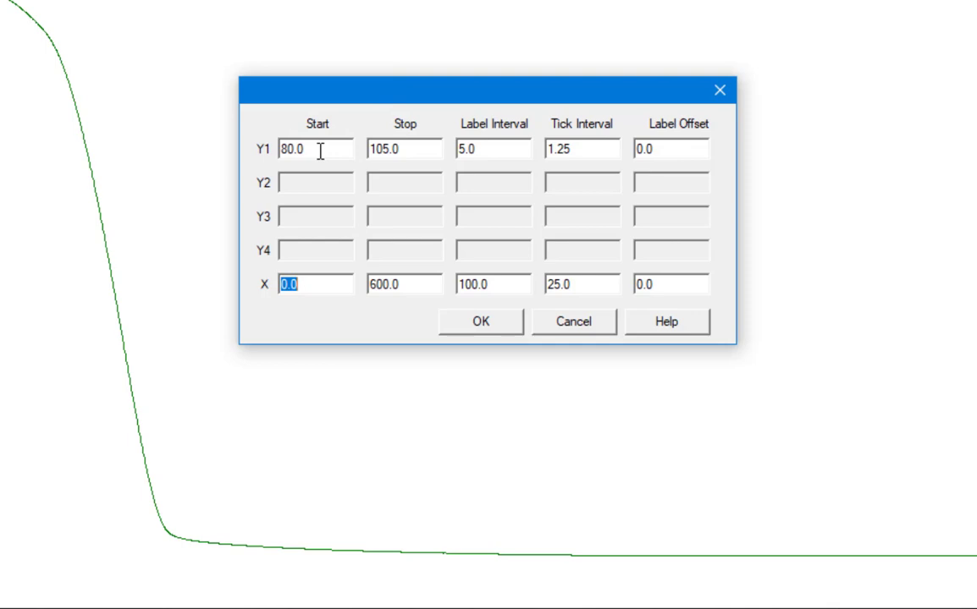
{"action": "left_click_drag", "start_coordinate": [408, 150], "coordinate": [342, 149]}
{"action": "type", "text": "101"}
- Set the X axis stop to 350, its label interval to 50 and its tick interval to 10, and apply the rescale
{"action": "double_click", "coordinate": [328, 292]}
{"action": "left_click", "coordinate": [285, 280]}
{"action": "left_click_drag", "start_coordinate": [421, 279], "coordinate": [317, 277]}
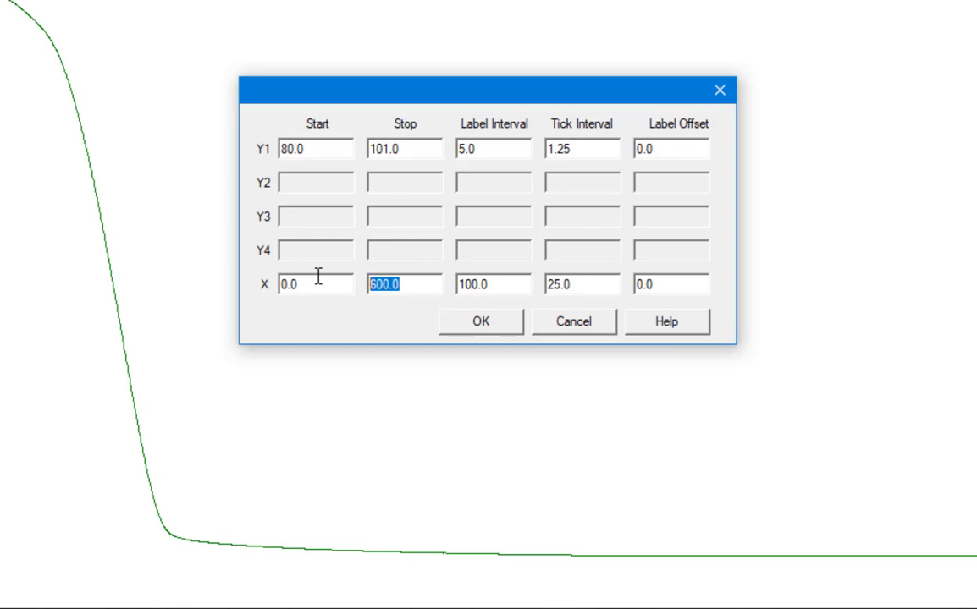
{"action": "type", "text": "350"}
{"action": "key", "text": "Tab"}
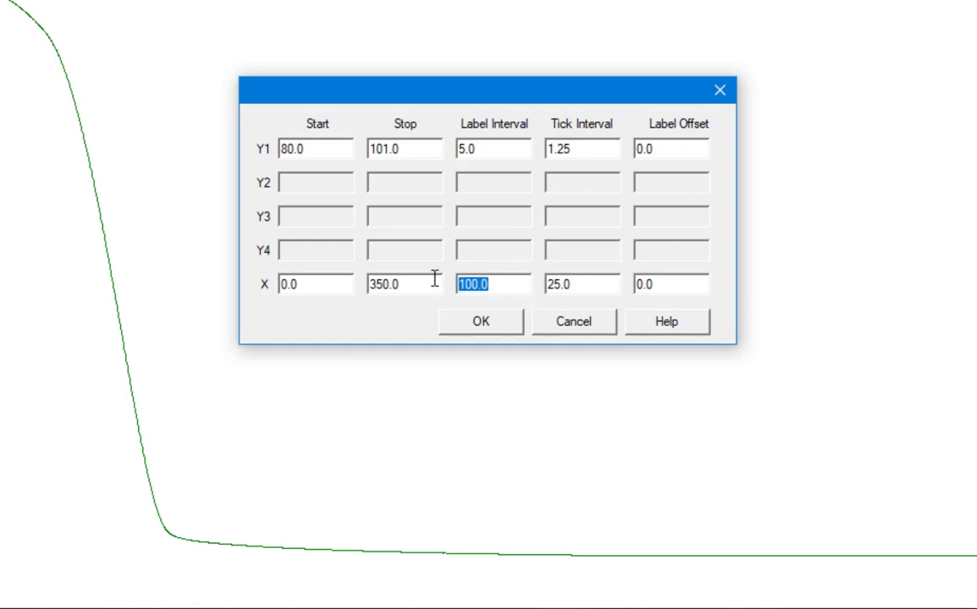
{"action": "type", "text": "50"}
{"action": "key", "text": "Tab"}
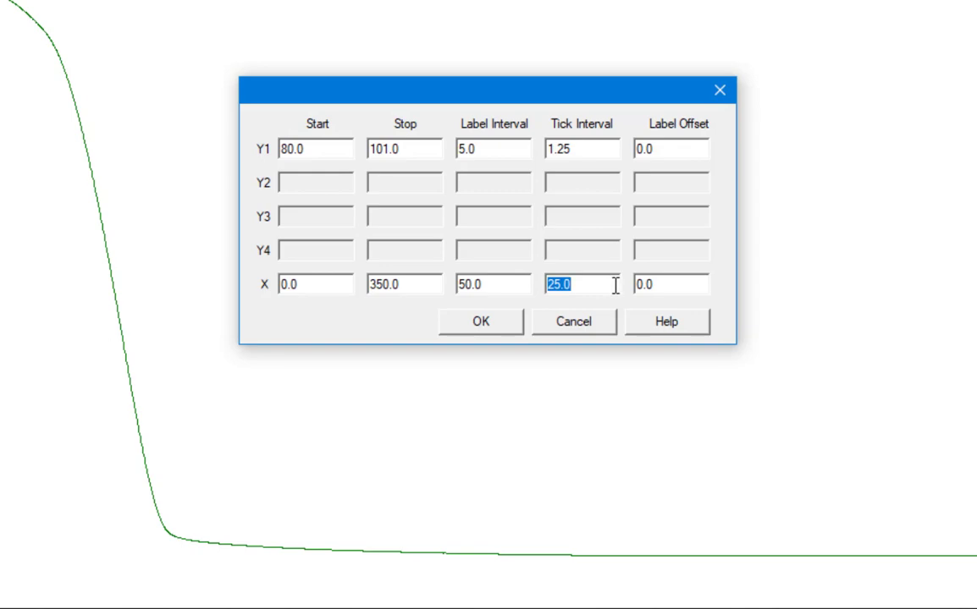
{"action": "type", "text": "10"}
{"action": "left_click", "coordinate": [482, 320]}
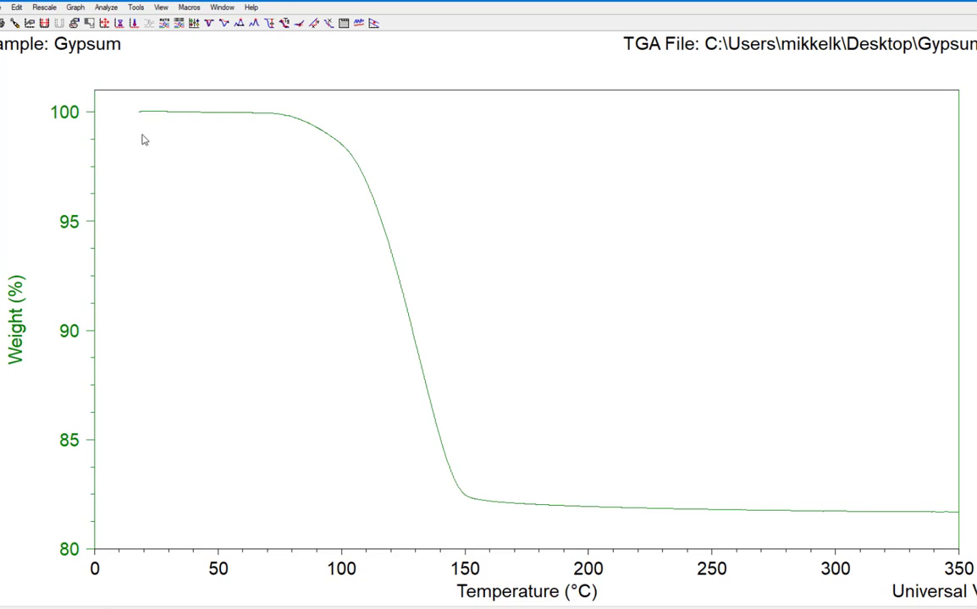
- Annotate the plot with "This is a piece of text", placed just below the curve's flat start
{"action": "right_click", "coordinate": [412, 131]}
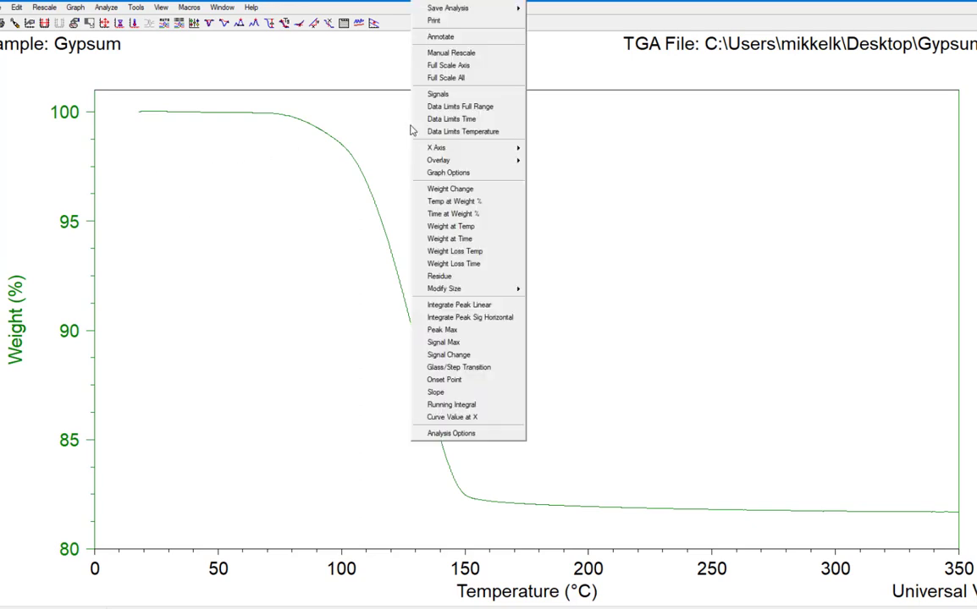
{"action": "left_click", "coordinate": [143, 146]}
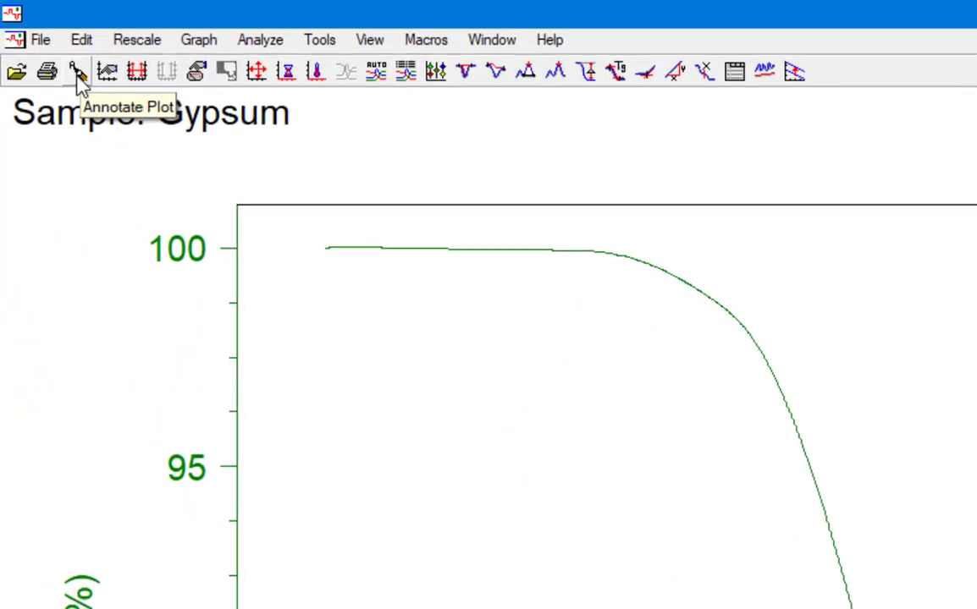
{"action": "left_click", "coordinate": [77, 74]}
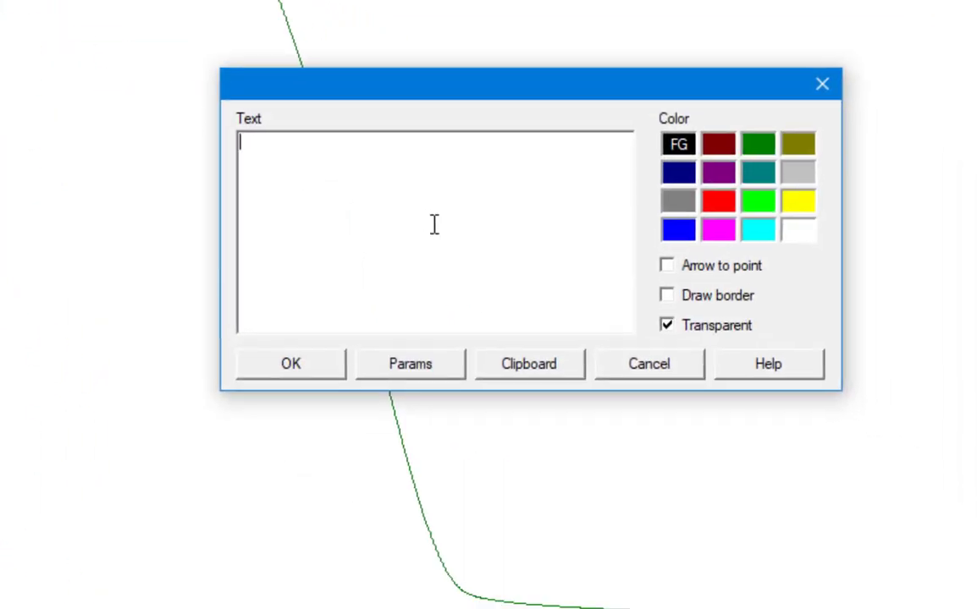
{"action": "type", "text": "This is a piece"}
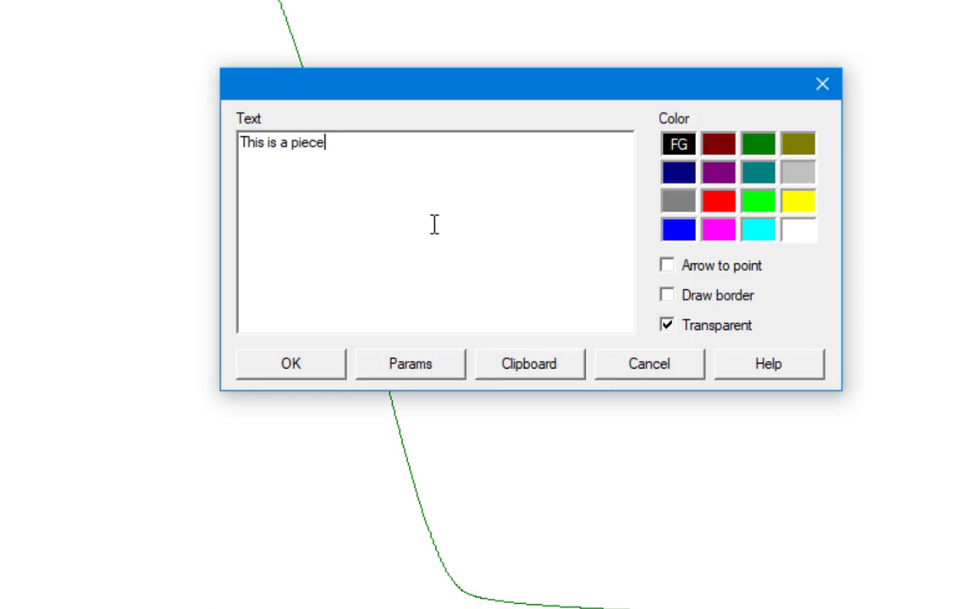
{"action": "type", "text": " of text"}
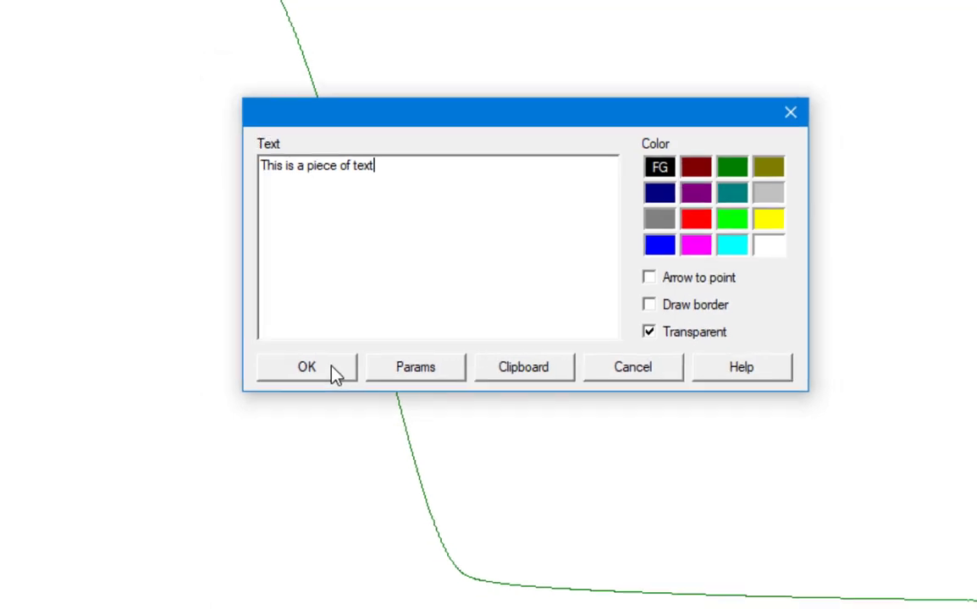
{"action": "left_click", "coordinate": [335, 371]}
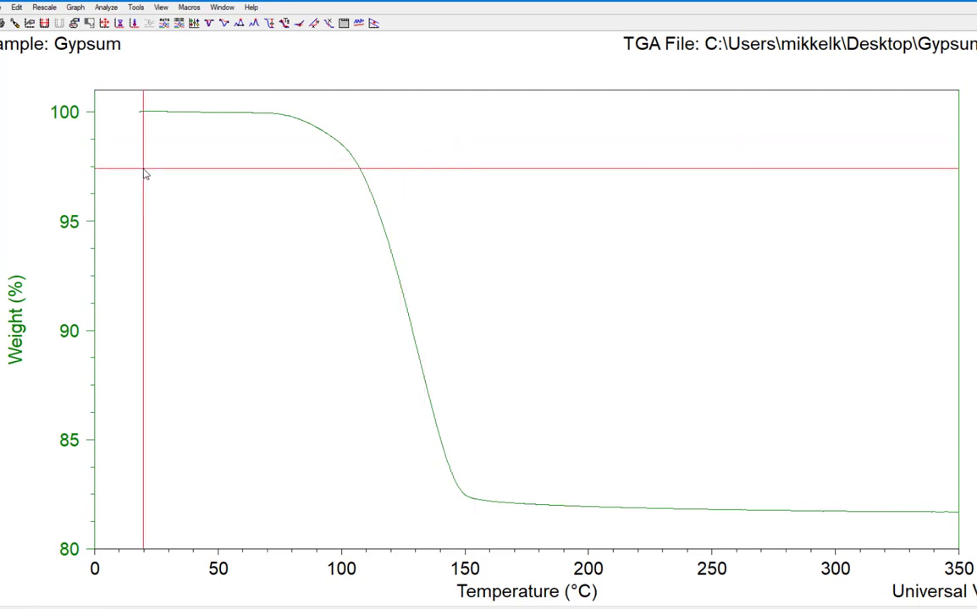
{"action": "key", "text": "Return"}
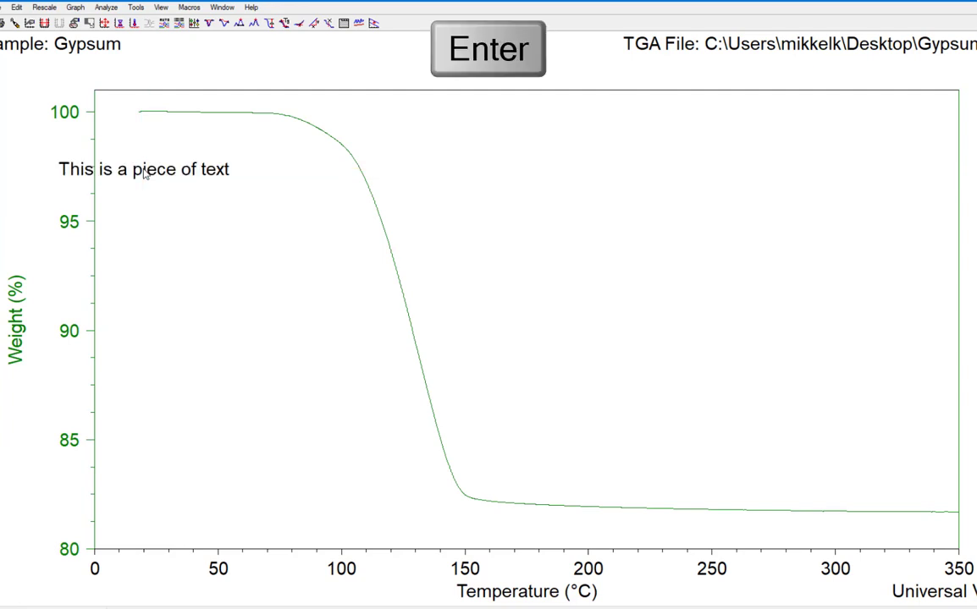
- Move the annotation fully inside the plot area below the flat start of the curve, and restore the full data range
{"action": "left_click", "coordinate": [144, 173]}
{"action": "left_click_drag", "start_coordinate": [146, 172], "coordinate": [219, 163]}
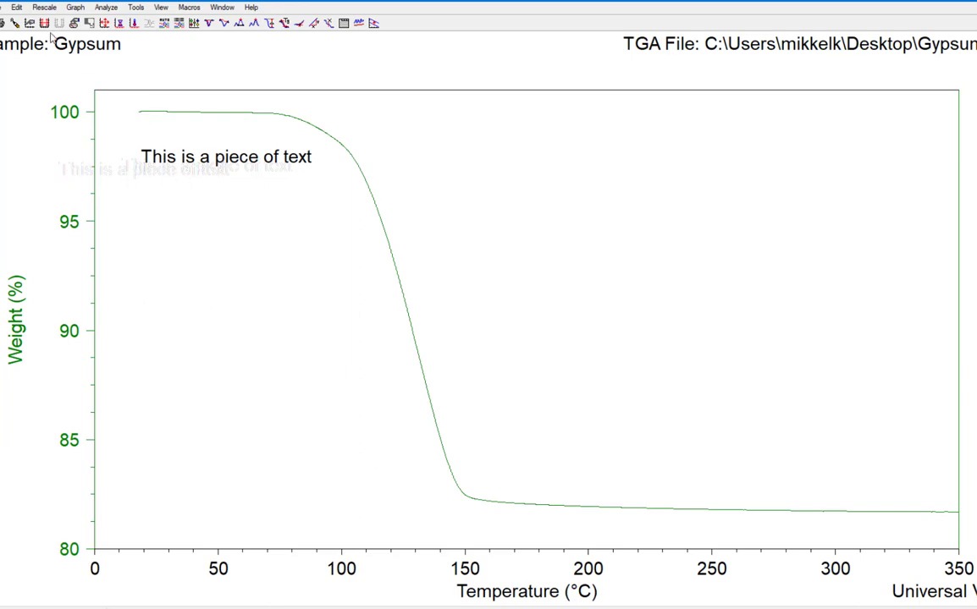
{"action": "left_click", "coordinate": [105, 24]}
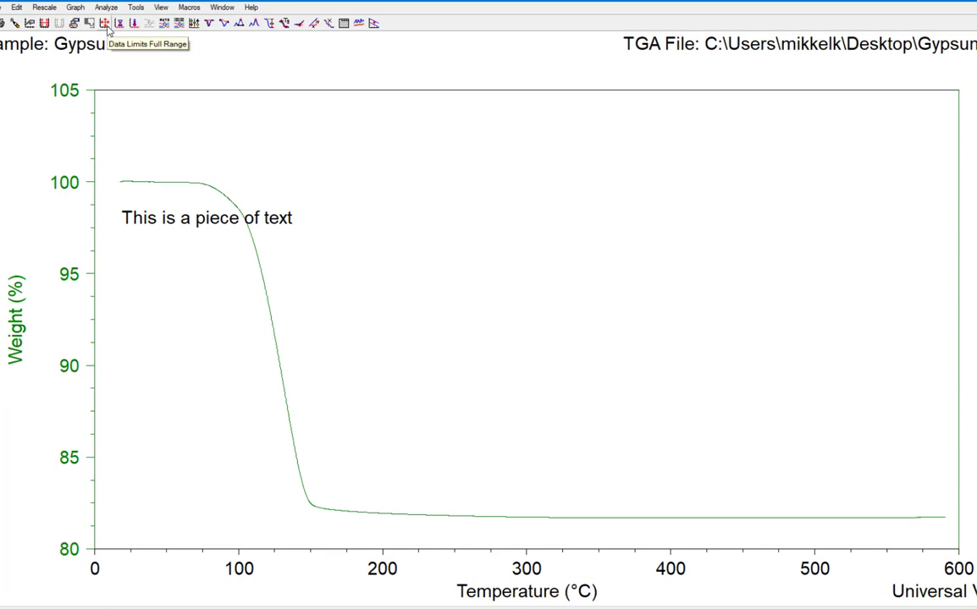
- Delete the "This is a piece of text" annotation from the plot
{"action": "left_click_drag", "start_coordinate": [196, 226], "coordinate": [179, 266]}
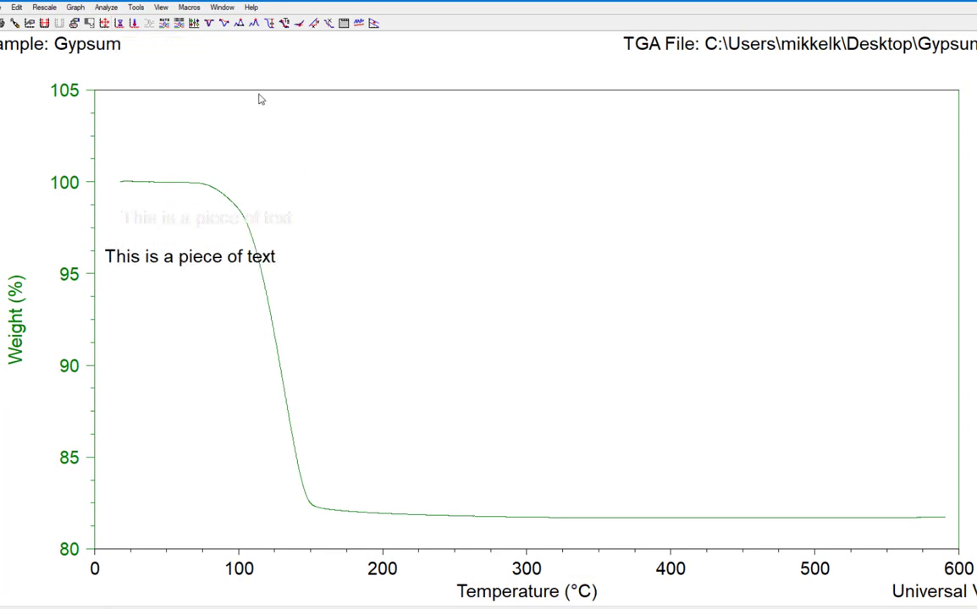
{"action": "right_click", "coordinate": [180, 257]}
{"action": "left_click", "coordinate": [235, 320]}
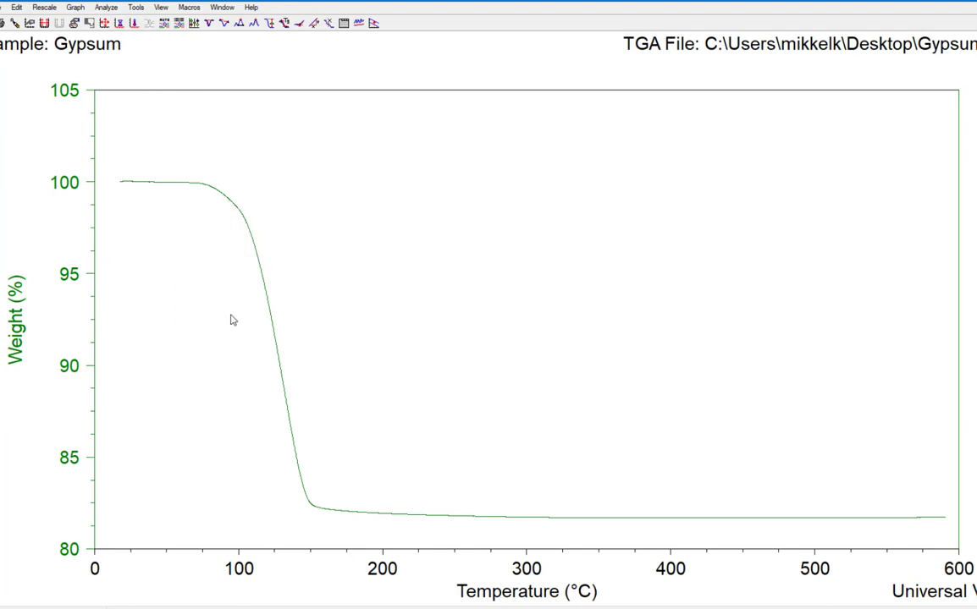
{"action": "left_click", "coordinate": [4, 8]}
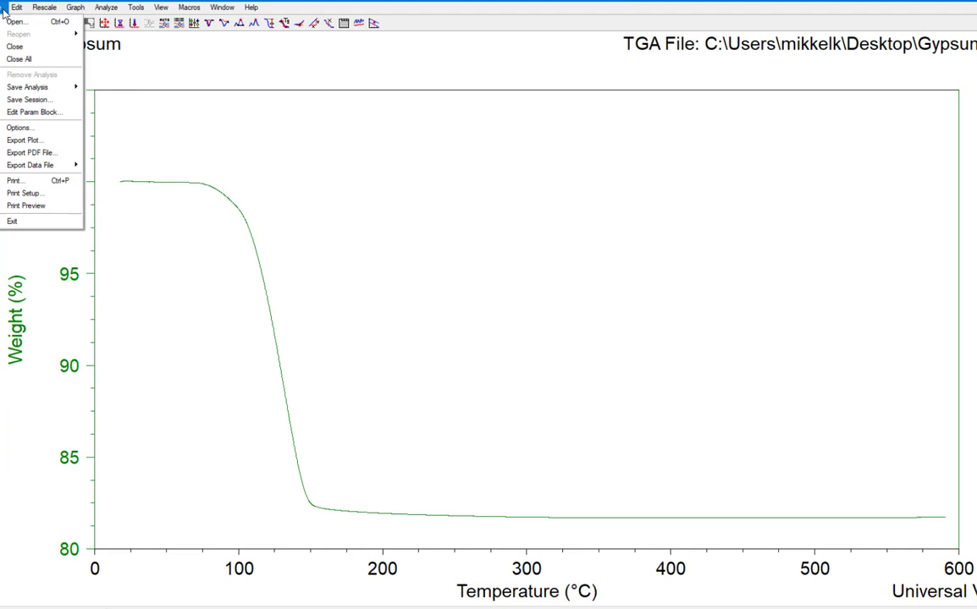
{"action": "left_click", "coordinate": [4, 10]}
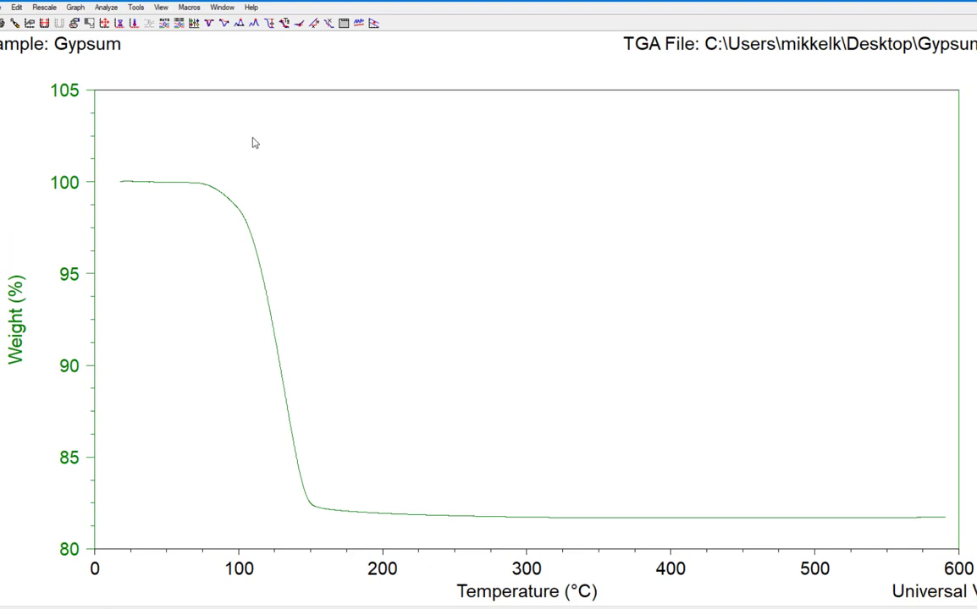
{"action": "left_click", "coordinate": [105, 8]}
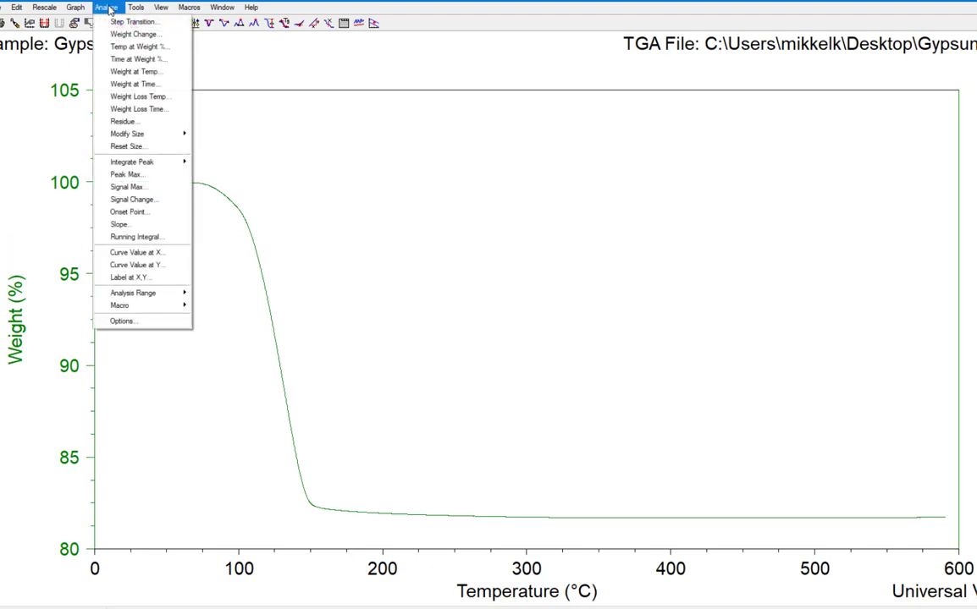
{"action": "mouse_move", "coordinate": [138, 8]}
{"action": "mouse_move", "coordinate": [80, 9]}
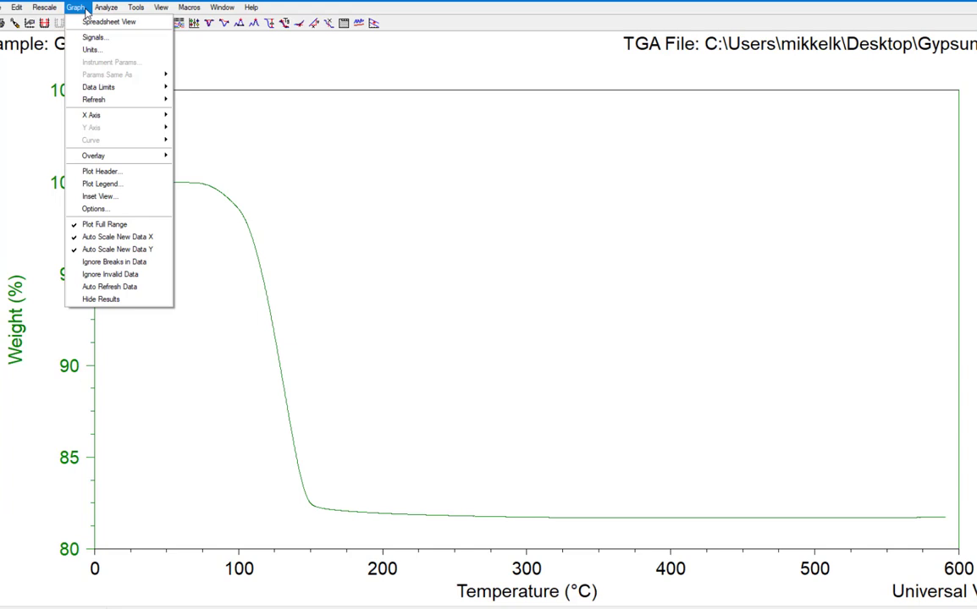
{"action": "left_click", "coordinate": [85, 11]}
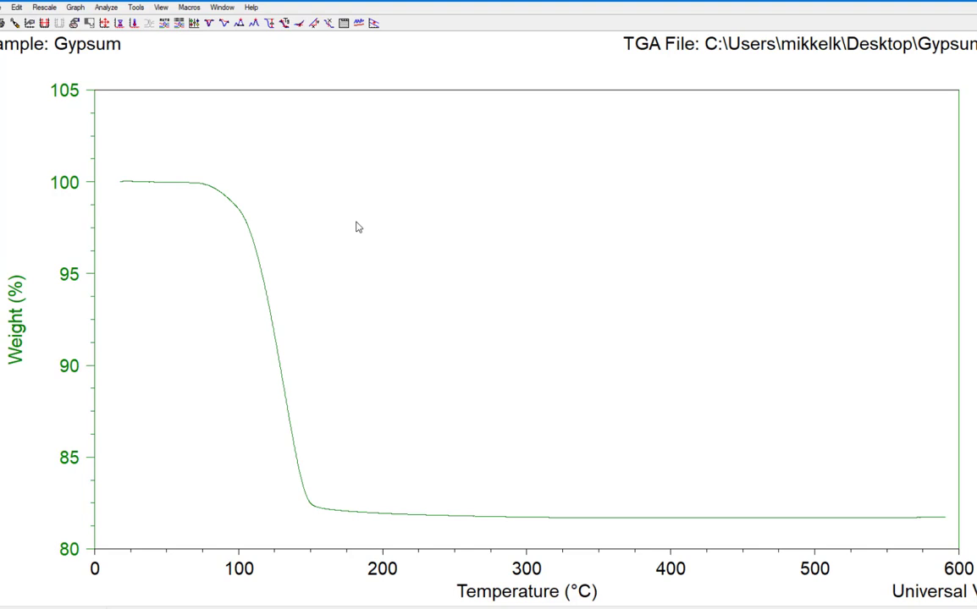